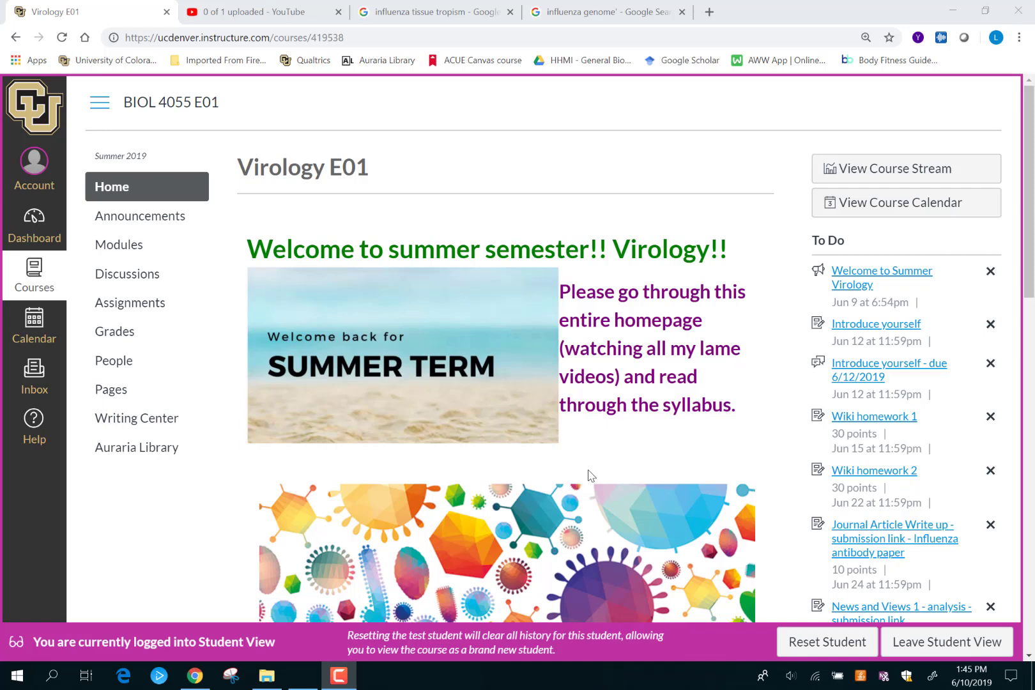
Step: Open the Virology course's Modules page and collapse the Important Stuff - Syllabus, etc. module
left_click(53, 277)
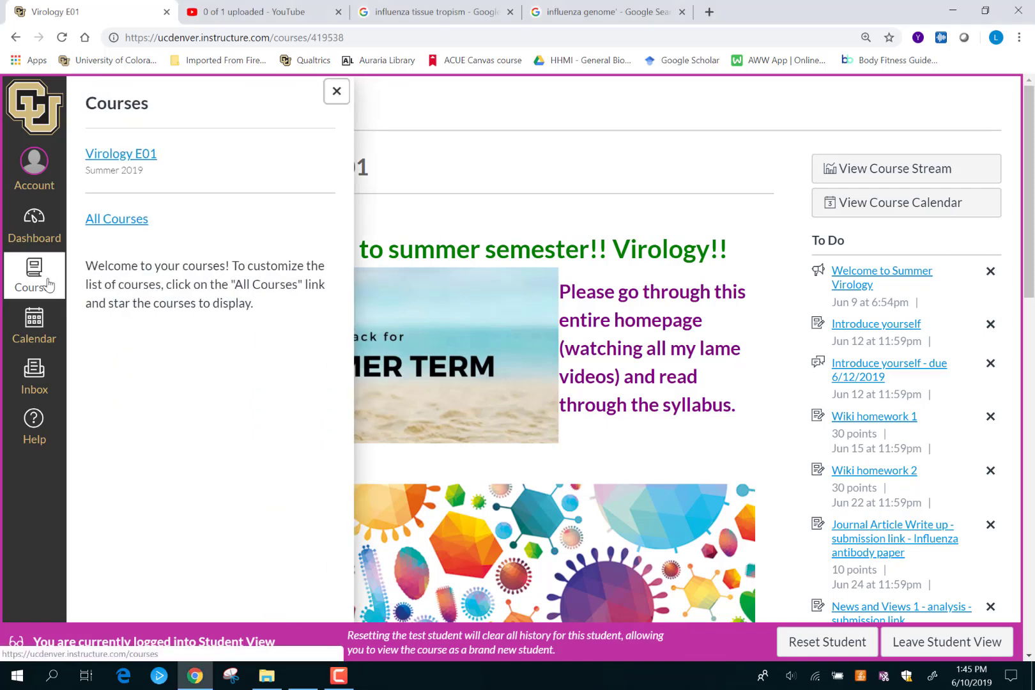
left_click(49, 285)
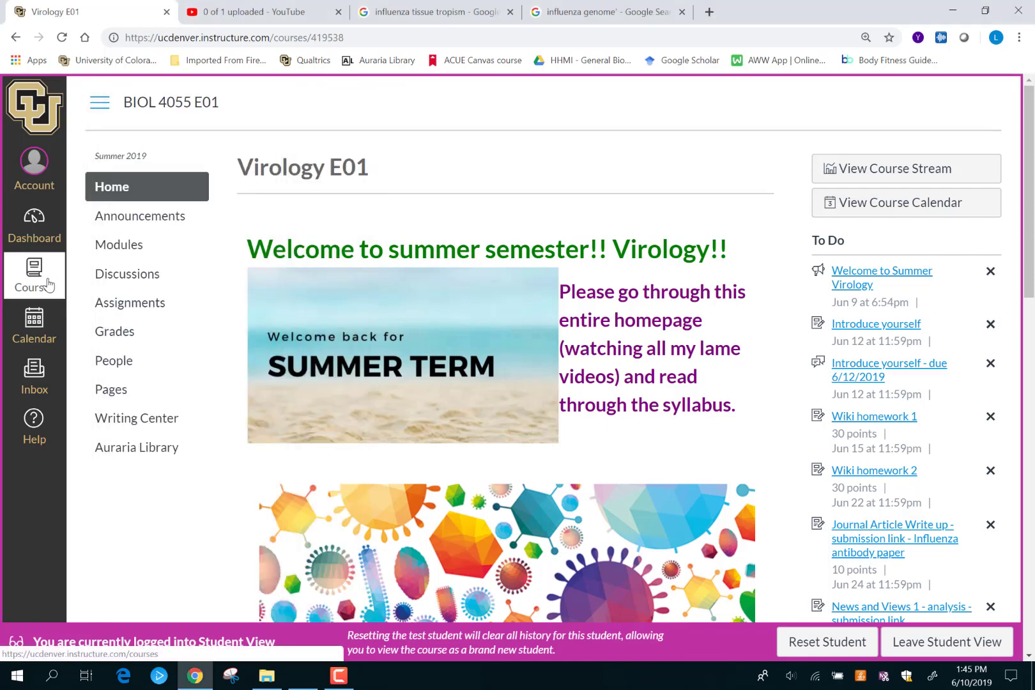
left_click(135, 248)
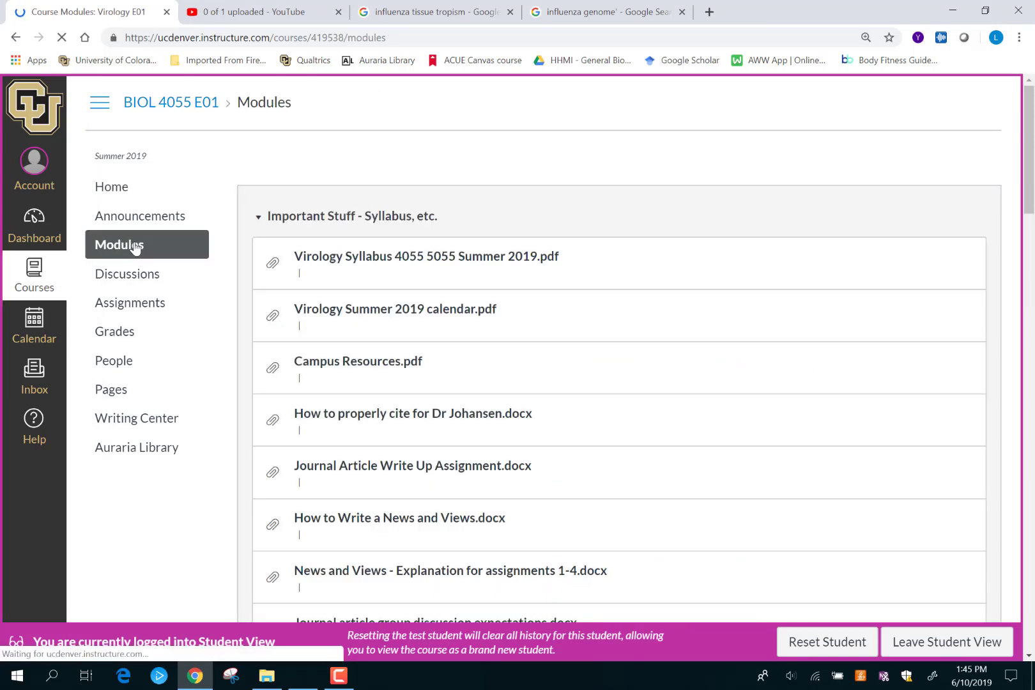
left_click(259, 222)
Step: Open the Influenza "wiki" page from the Week 1 and 2 wiki pages and assignments module for editing
scroll(652, 353, "down", 1)
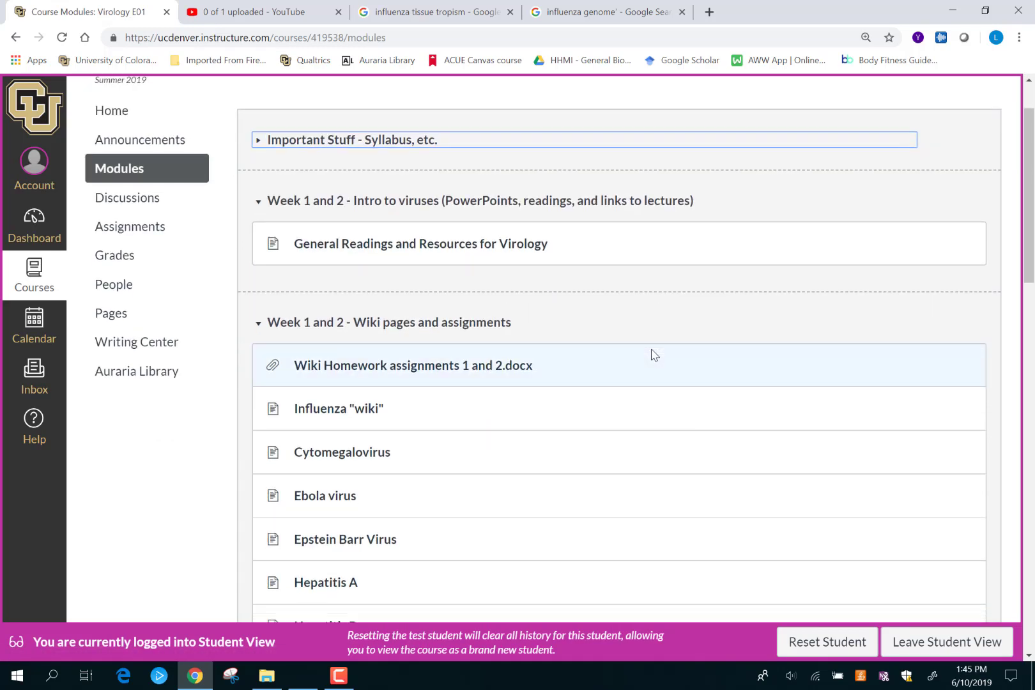
scroll(652, 354, "down", 1)
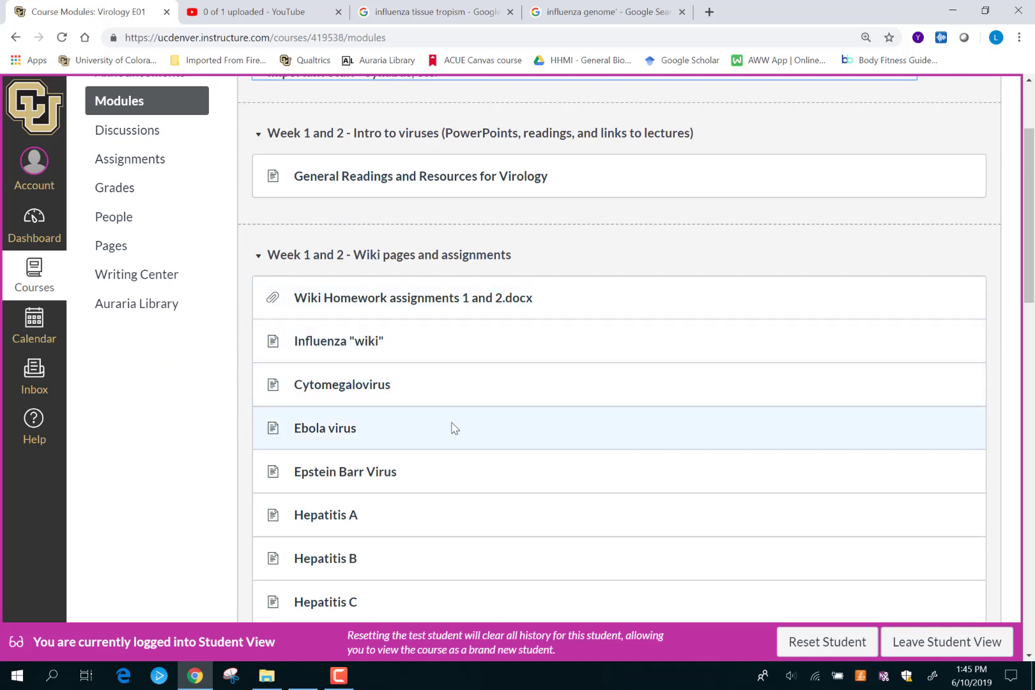
scroll(503, 388, "down", 2)
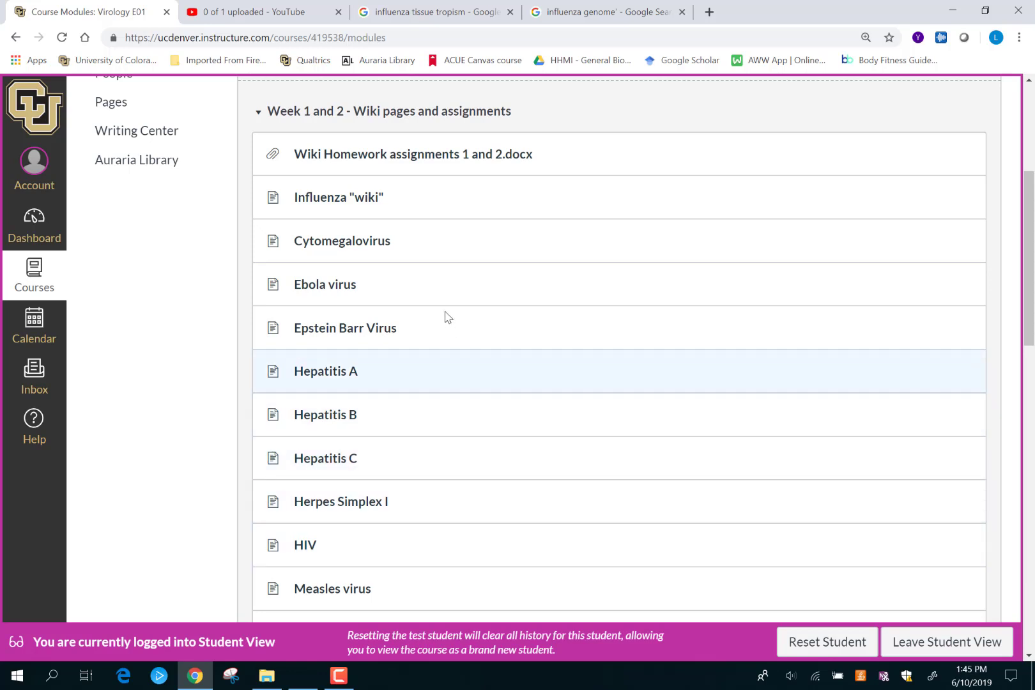
left_click(336, 203)
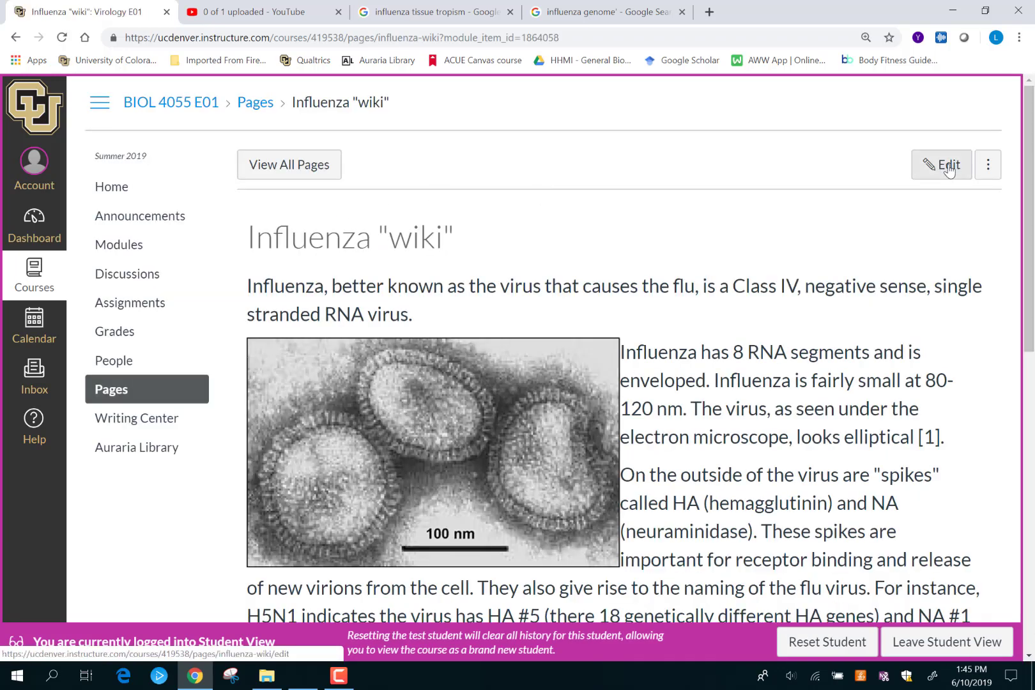
left_click(946, 165)
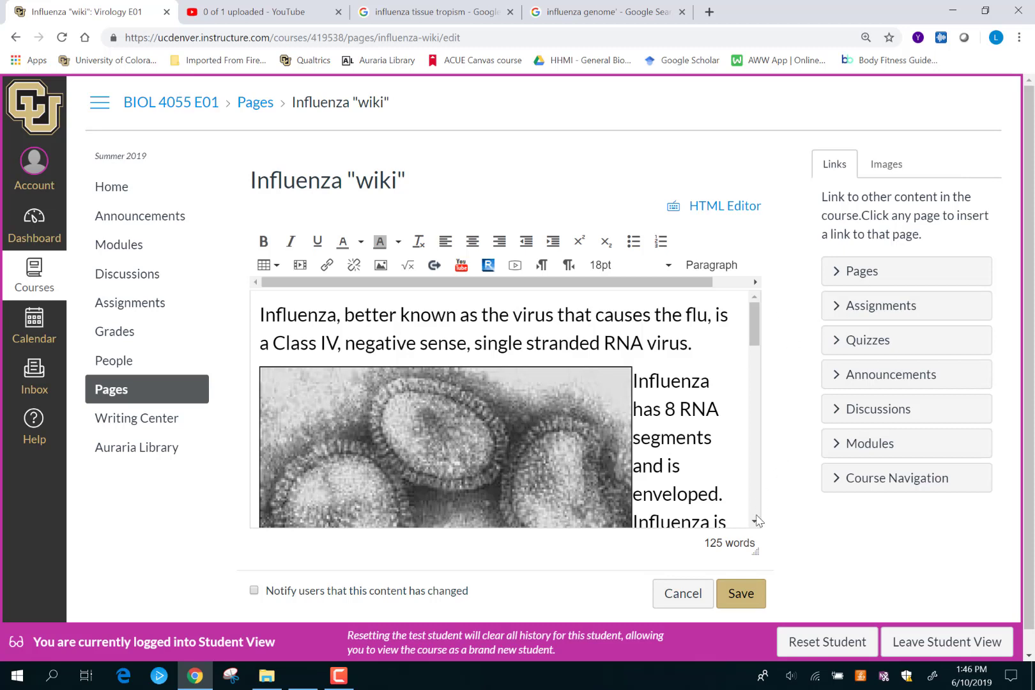
Step: Enlarge the page's editing area slightly and review the existing influenza text and figures
left_click_drag(756, 549, 766, 572)
scroll(827, 320, "down", 1)
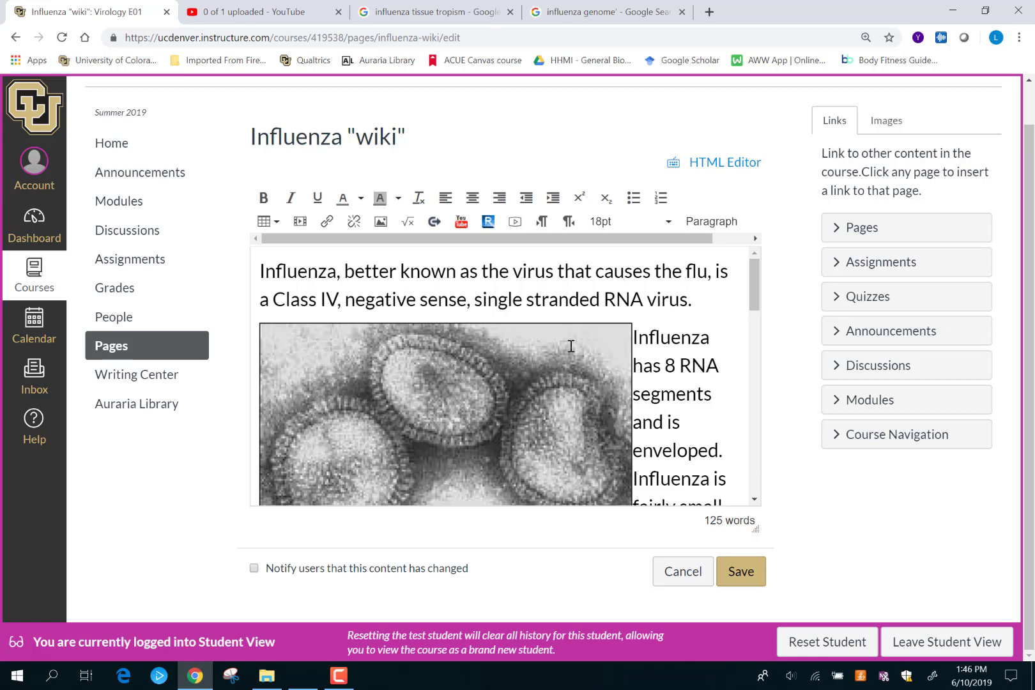
scroll(570, 346, "down", 1)
scroll(571, 346, "down", 4)
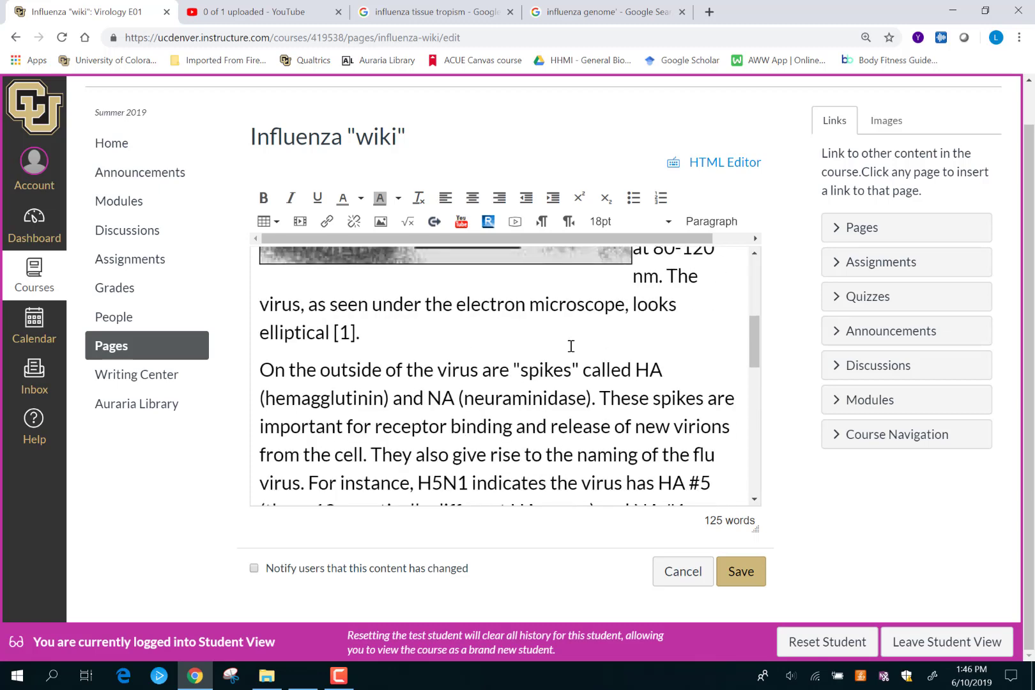
scroll(571, 347, "down", 3)
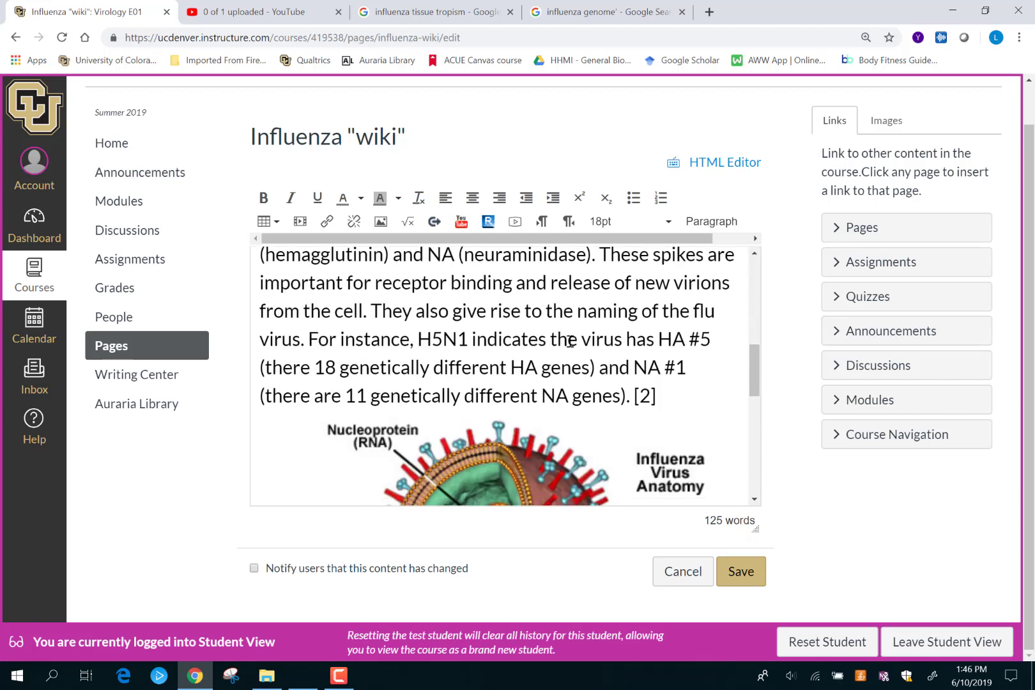
scroll(570, 342, "down", 5)
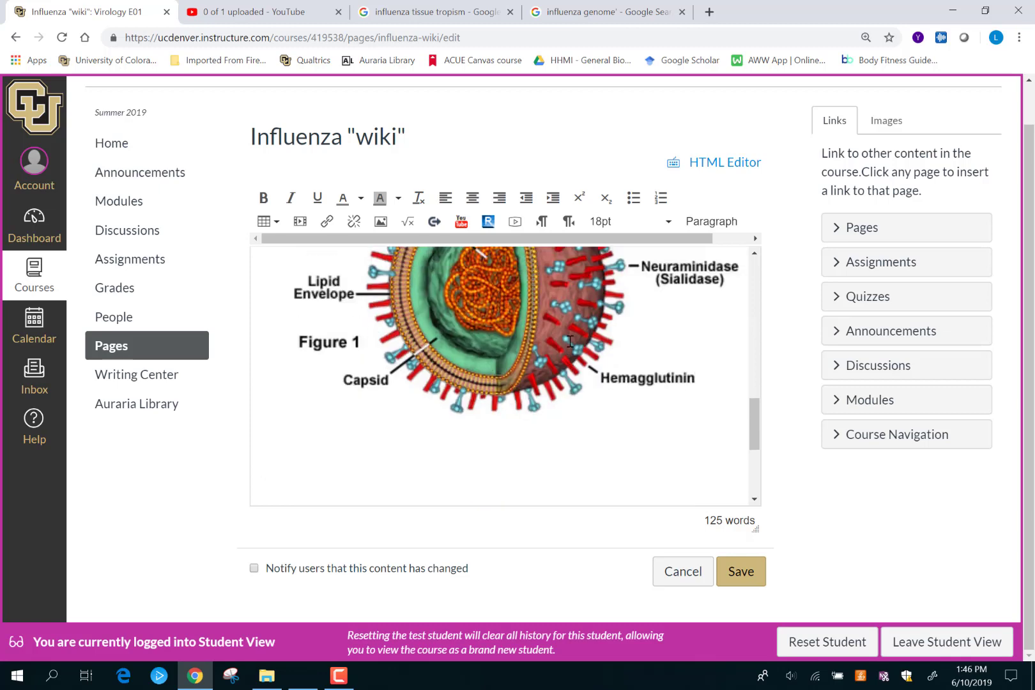
Step: Insert four blank lines between the paragraph ending in [2] and the influenza virus anatomy figure
scroll(569, 342, "up", 5)
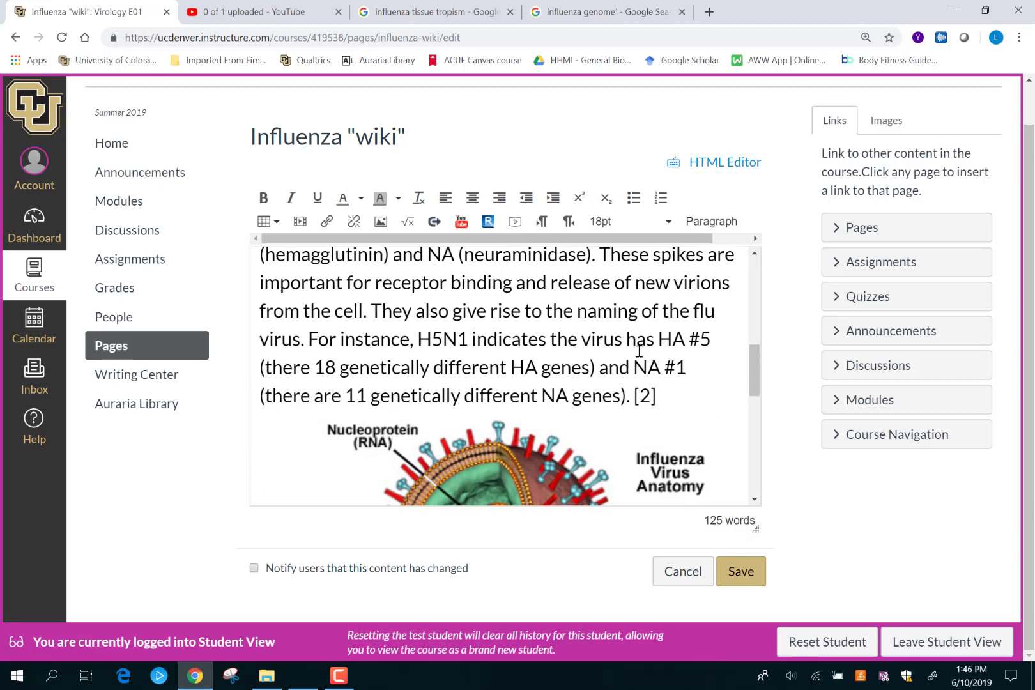
left_click(701, 404)
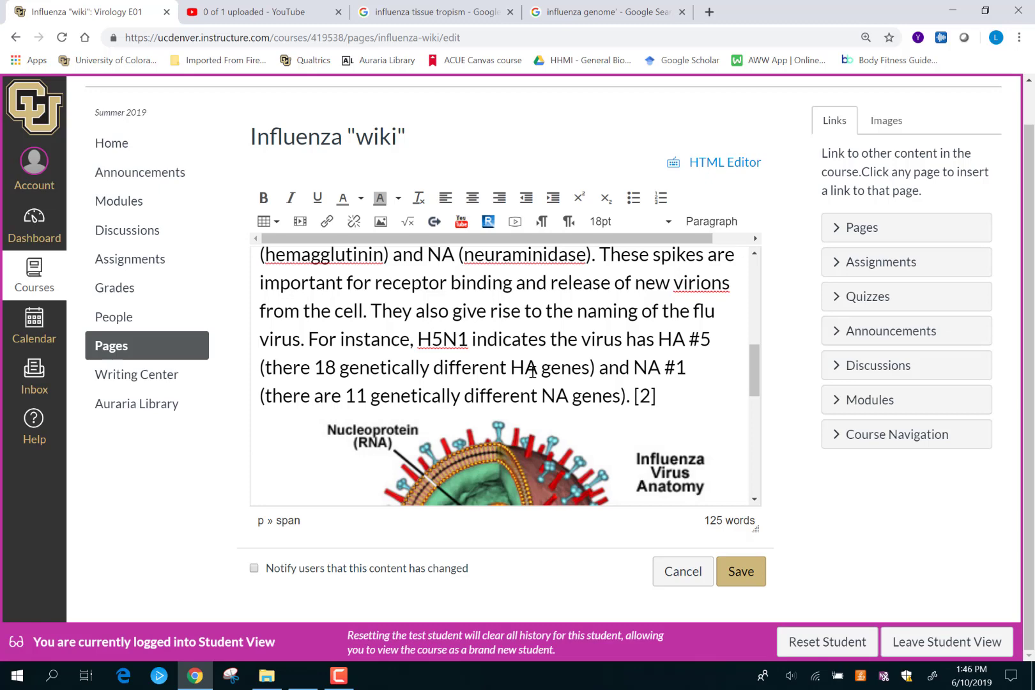
key("Return")
key("Return")
key("Return")
key("Return")
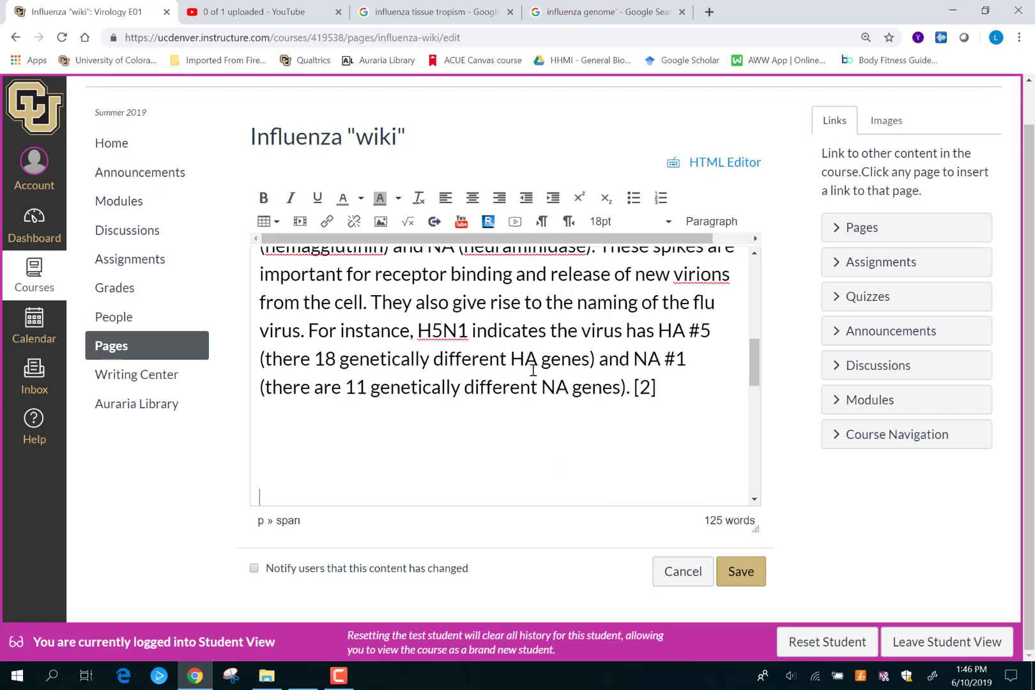
Step: Try to move the influenza virus anatomy figure up into the blank space above it
scroll(504, 381, "down", 3)
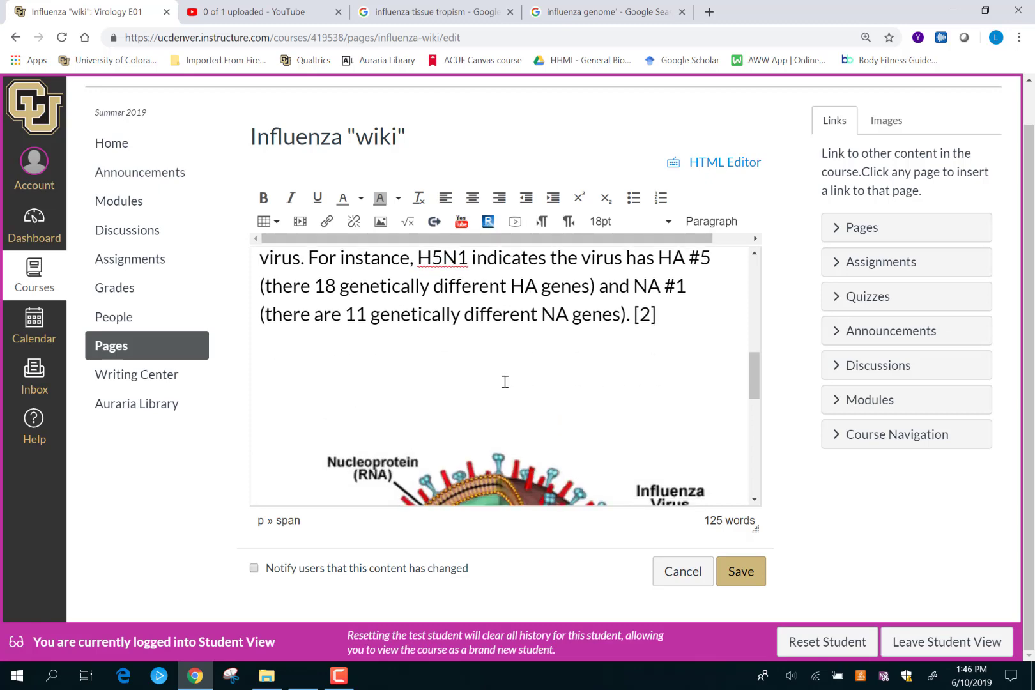
left_click(505, 431)
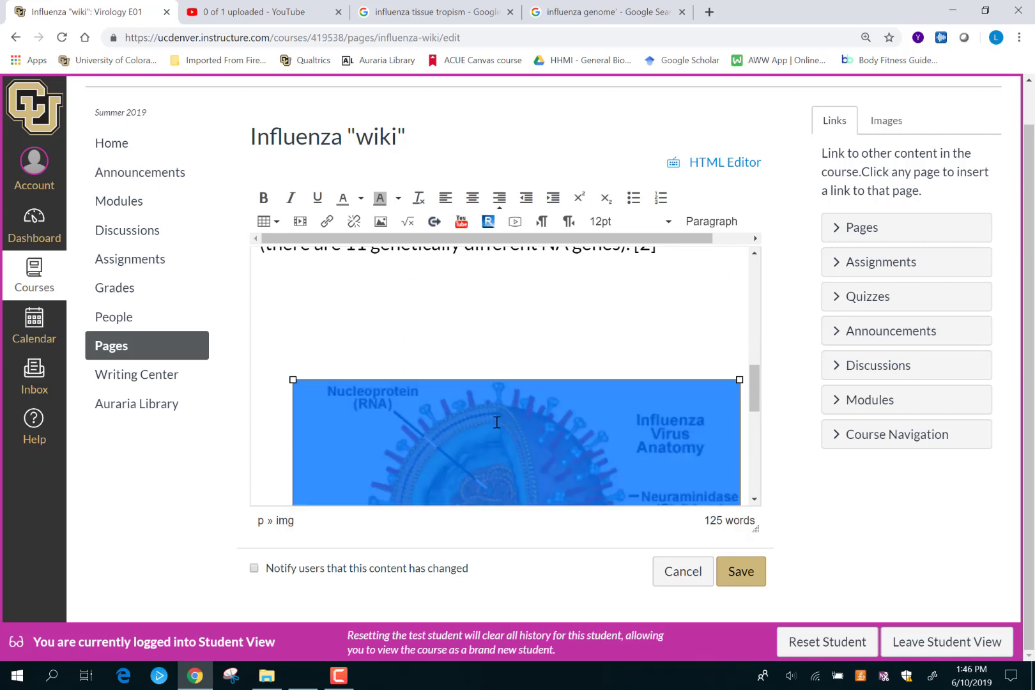
left_click_drag(496, 422, 489, 299)
left_click(285, 409)
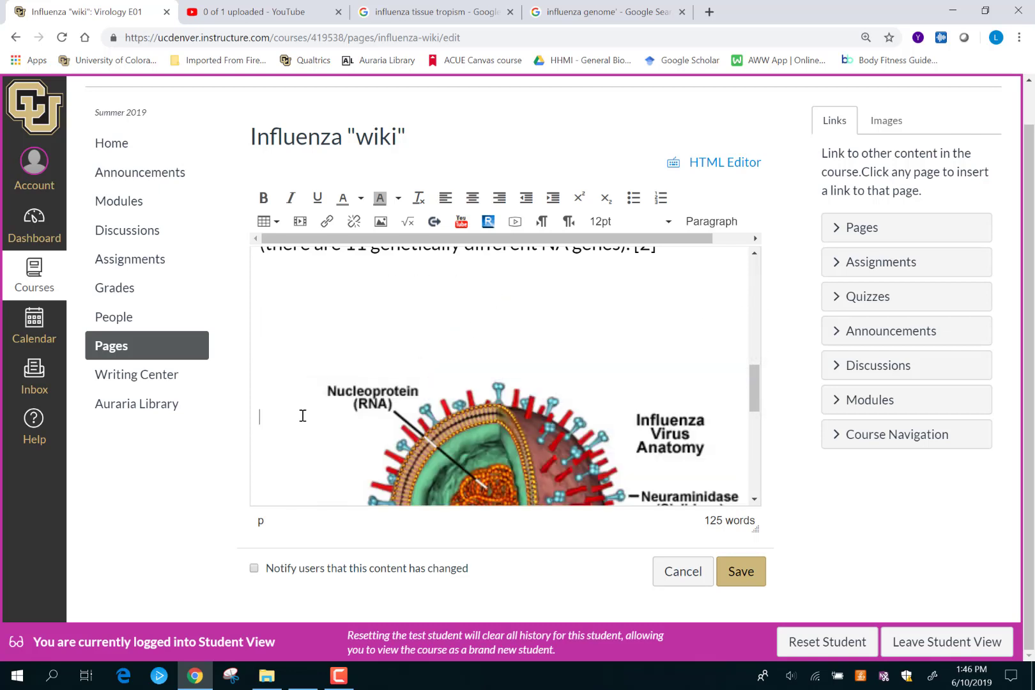
Step: Delete the added blank lines between the paragraph ending in [2] and the virus anatomy figure
left_click(406, 345)
key("BackSpace")
key("BackSpace")
key("BackSpace")
key("BackSpace")
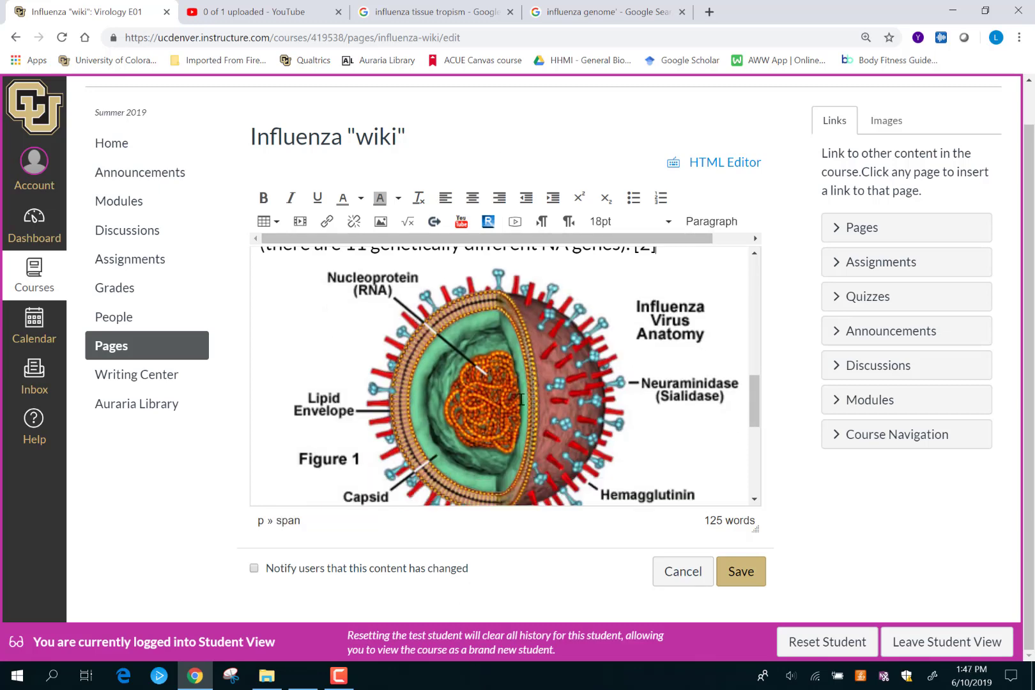
Step: Set the font size to 18pt on the empty line directly below the virus anatomy figure, matching the body text
scroll(522, 399, "down", 2)
left_click(362, 451)
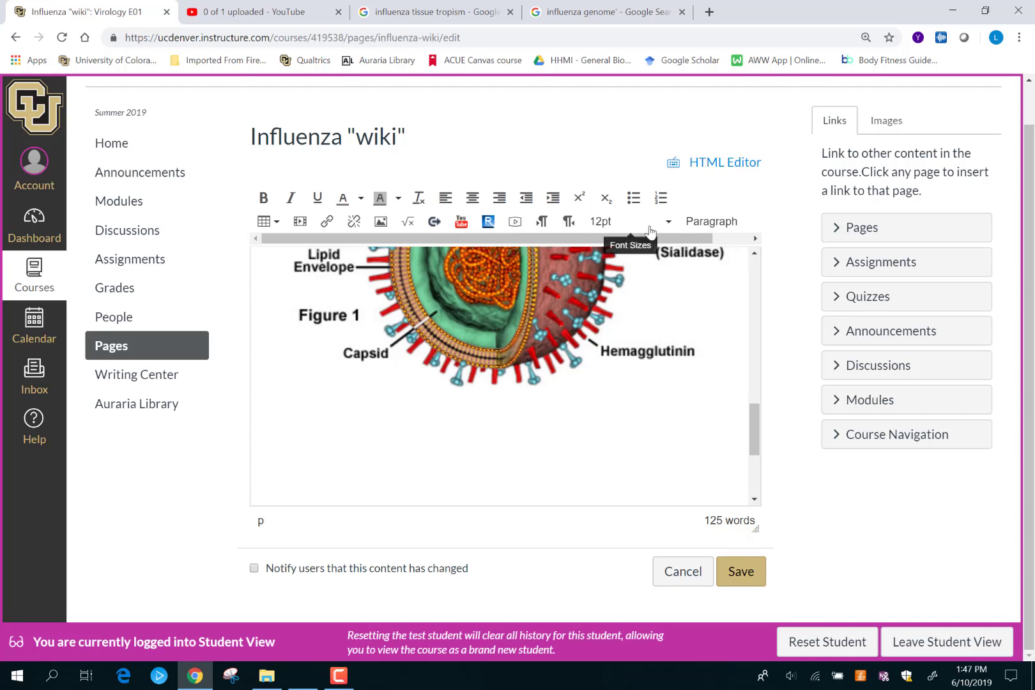
scroll(566, 397, "up", 4)
left_click(545, 374)
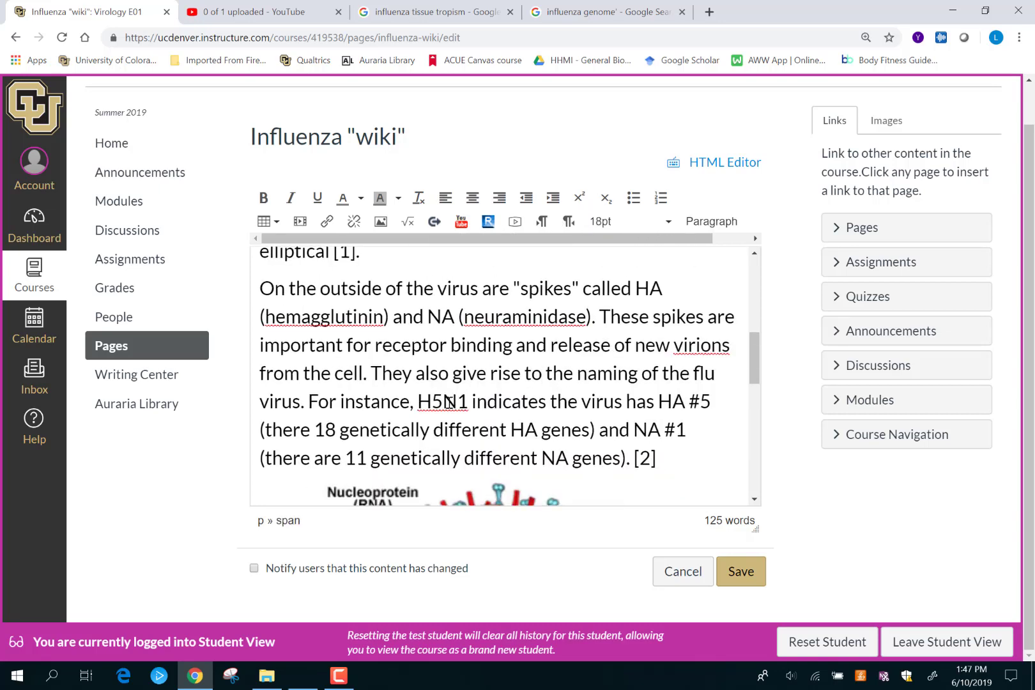
scroll(388, 341, "down", 8)
scroll(371, 348, "up", 2)
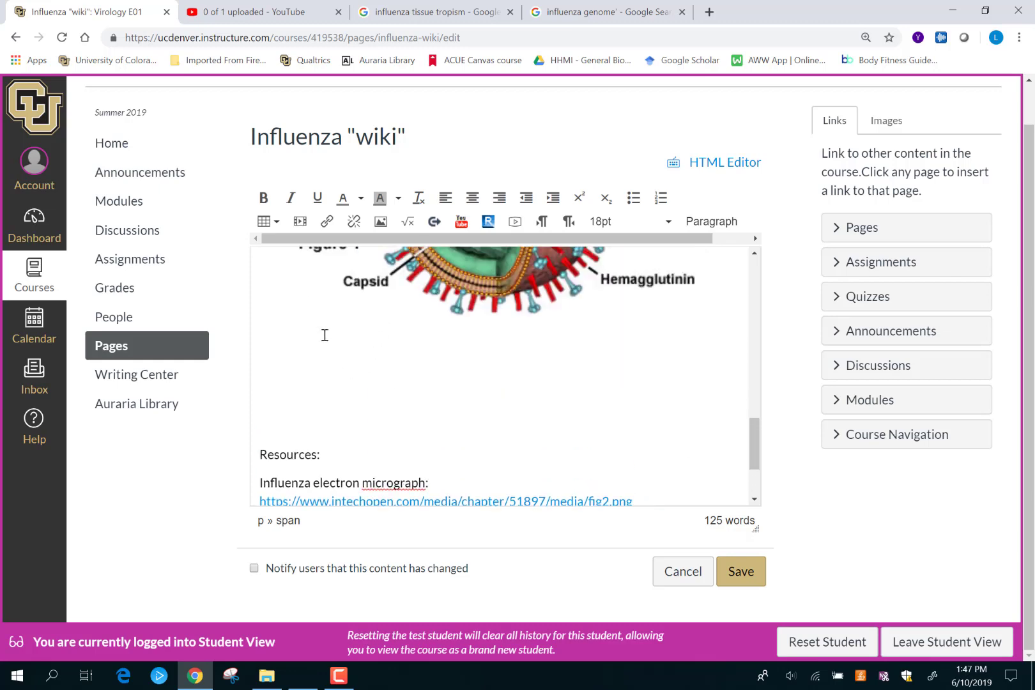
left_click(323, 335)
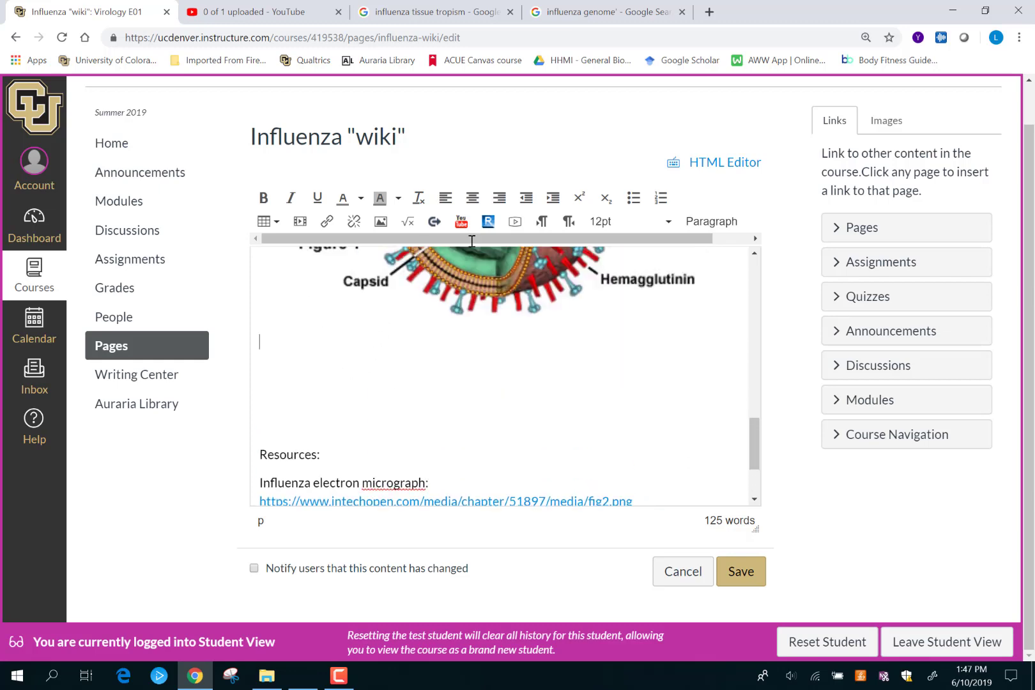
left_click(665, 224)
left_click(611, 342)
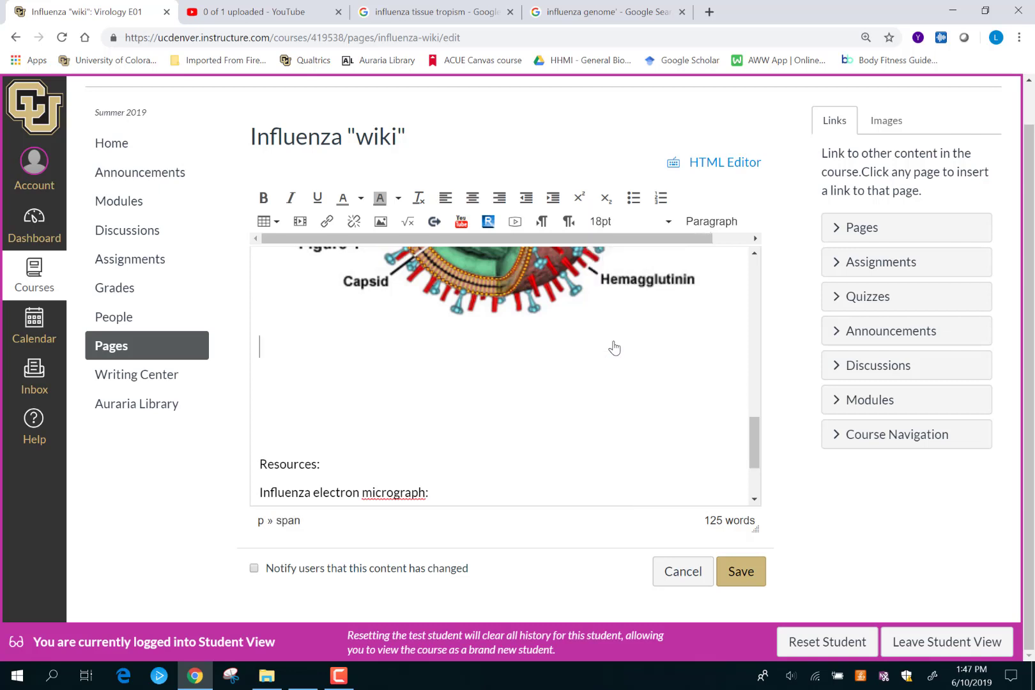
Step: Enter "Influenza has 8 gene segments" on the line below the virus anatomy figure
type("IN")
key("BackSpace")
type("nflu")
type("nza")
key("BackSpace")
key("BackSpace")
key("BackSpace")
key("BackSpace")
type("enza ")
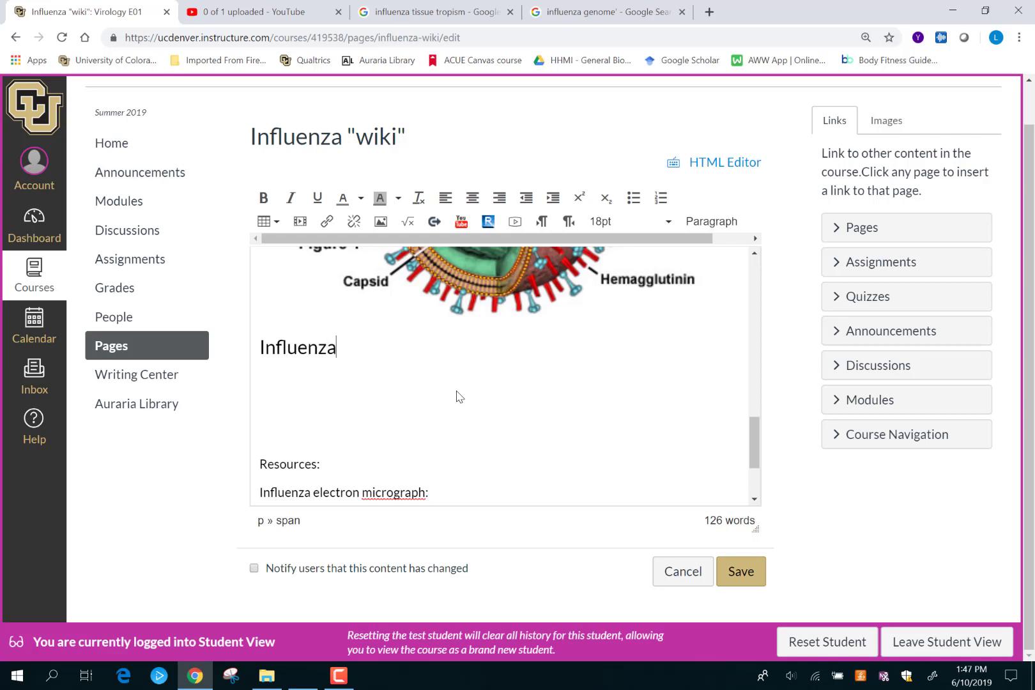
type("has 8 gene")
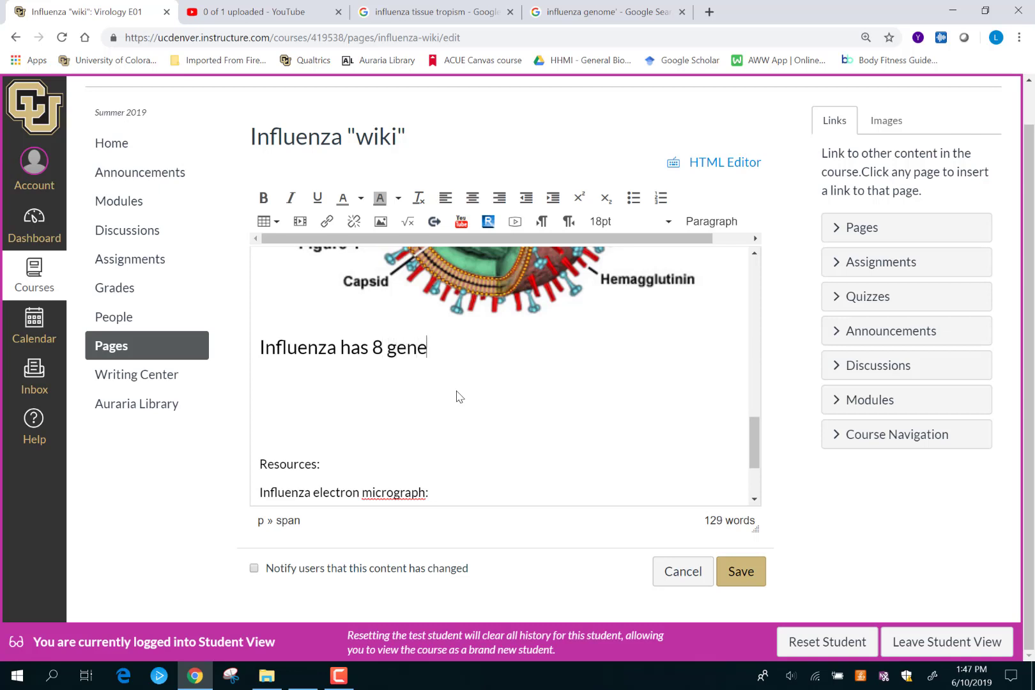
type(" segments")
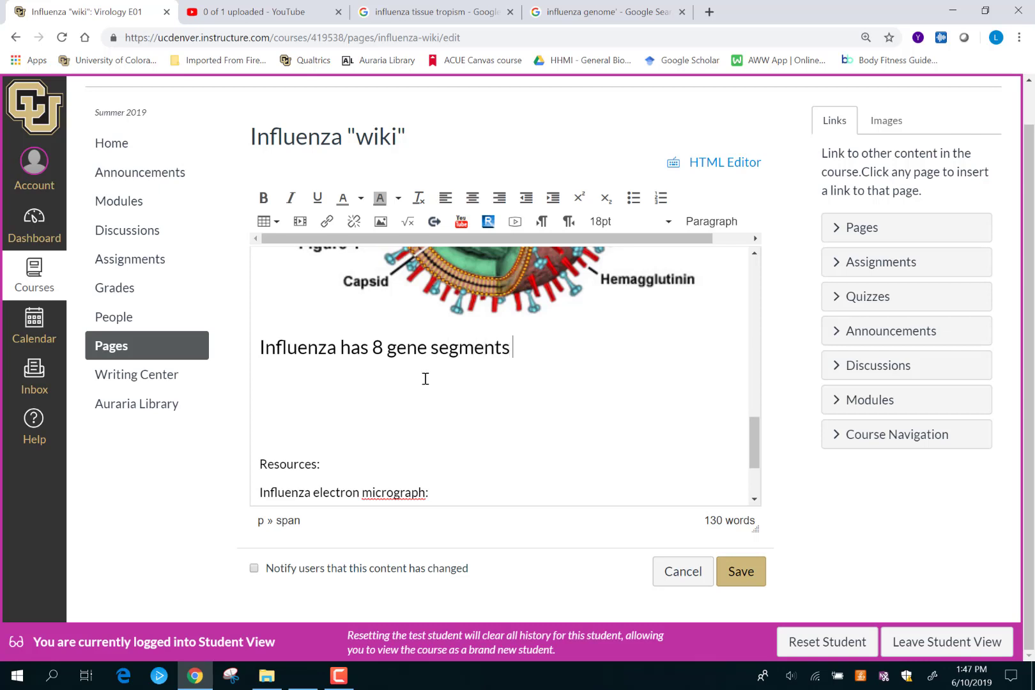
Step: Add the word "unique" before "gene segments" in the new sentence
left_click(382, 347)
type("unique")
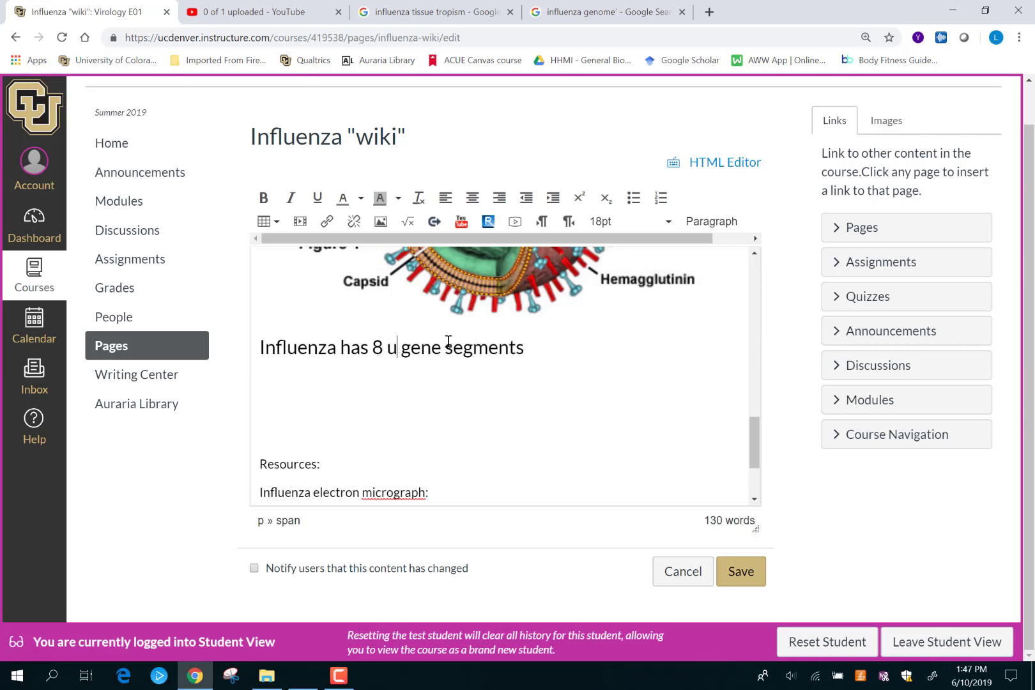
left_click(599, 348)
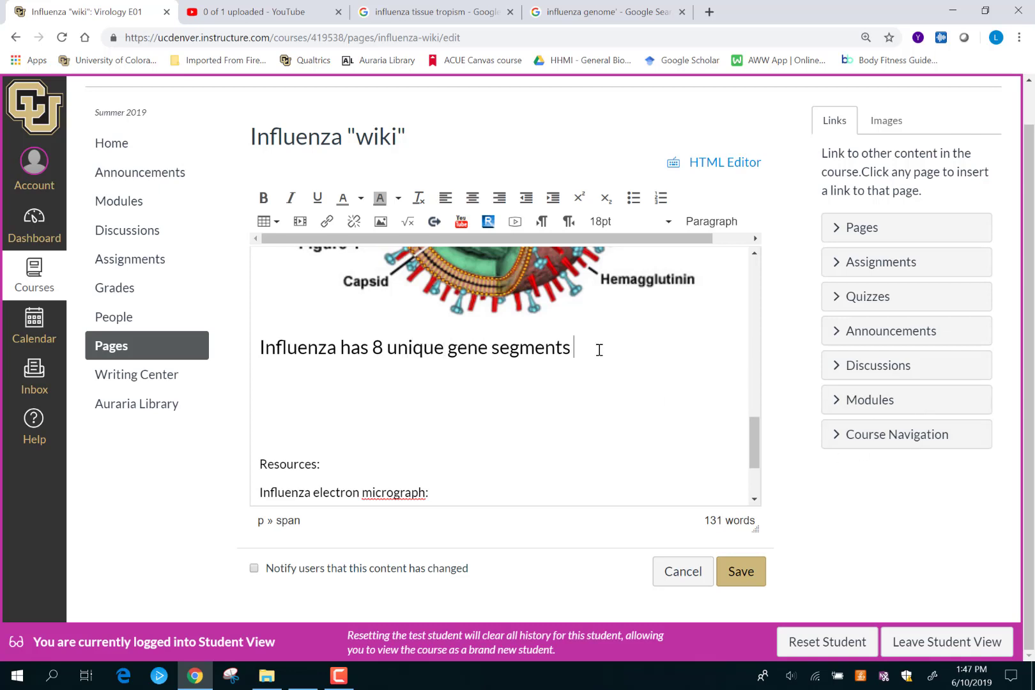
Step: Complete the new sentence with "that make up its genome."
type("that n")
key("BackSpace")
type("make yuo")
key("BackSpace")
key("BackSpace")
key("BackSpace")
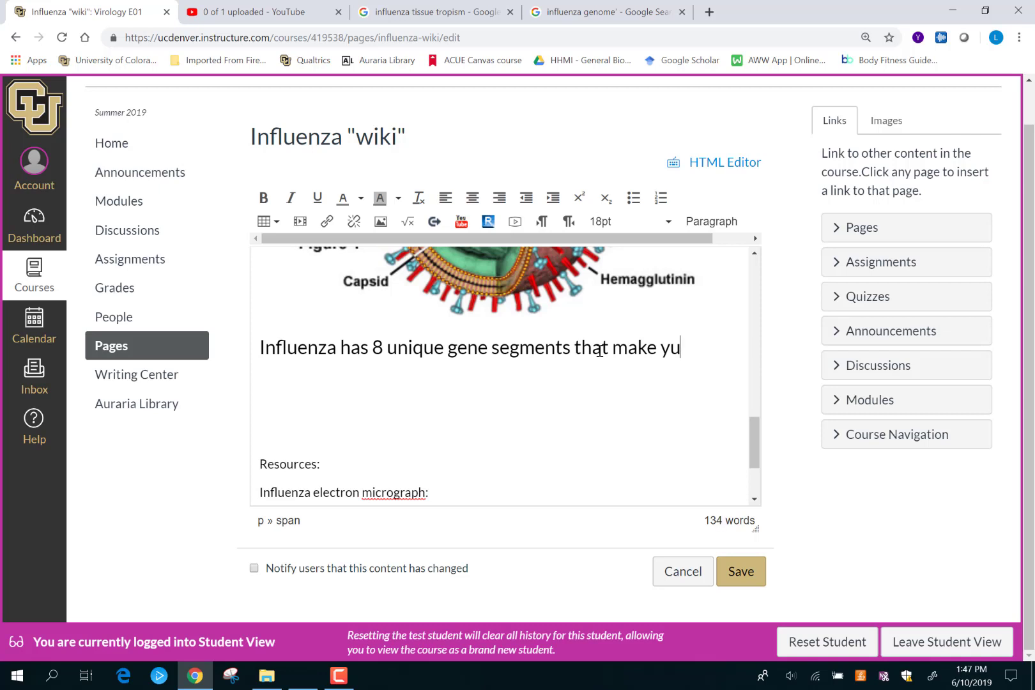
type("up its gebnone")
key("BackSpace")
key("BackSpace")
key("BackSpace")
key("BackSpace")
key("BackSpace")
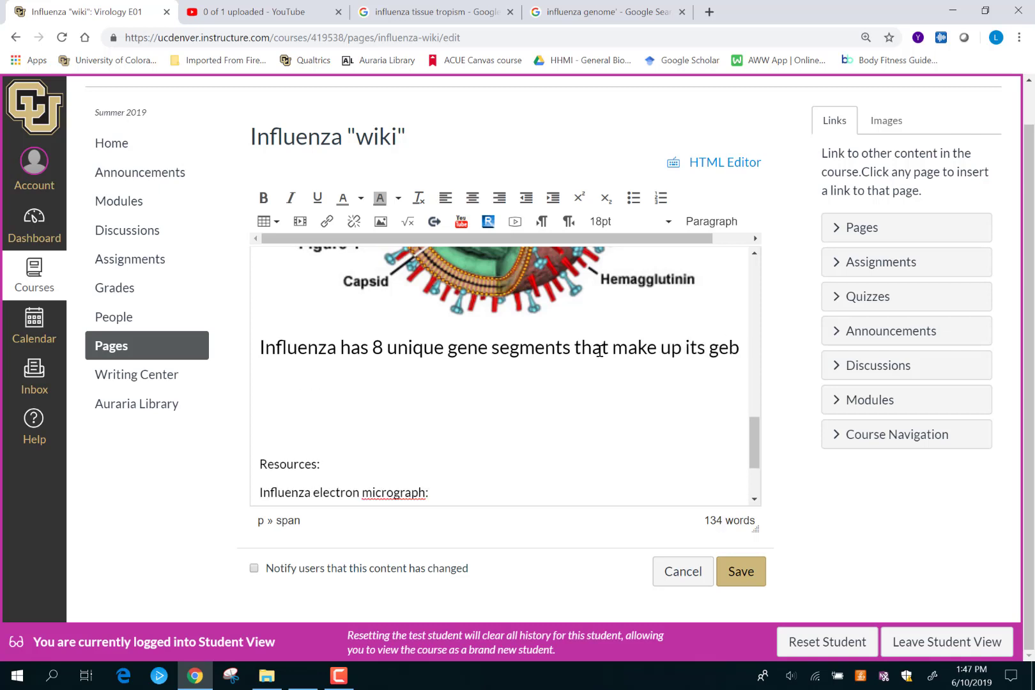
type("nome.")
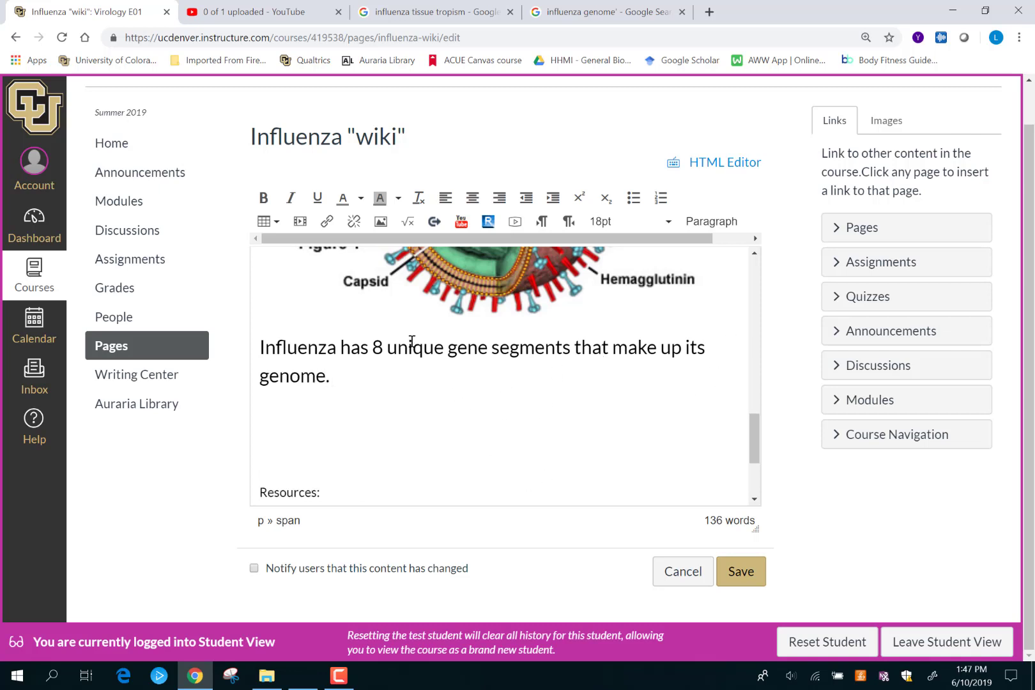
Step: Open the page's image insertion dialog, and on the Google Images results correct the search text to "influenza genome"
left_click(379, 227)
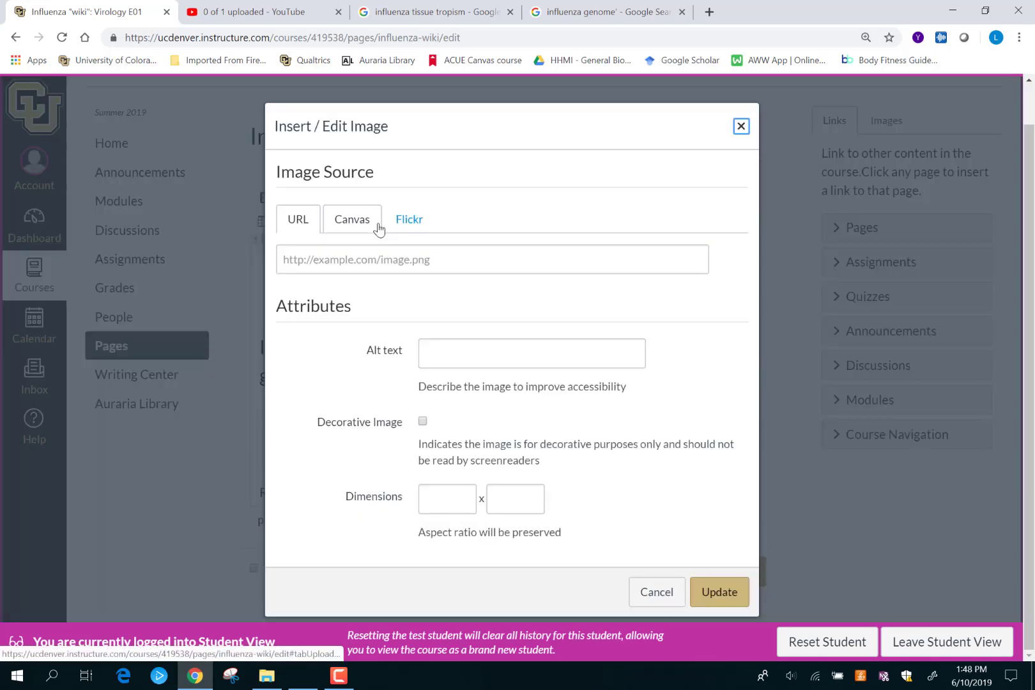
left_click(590, 17)
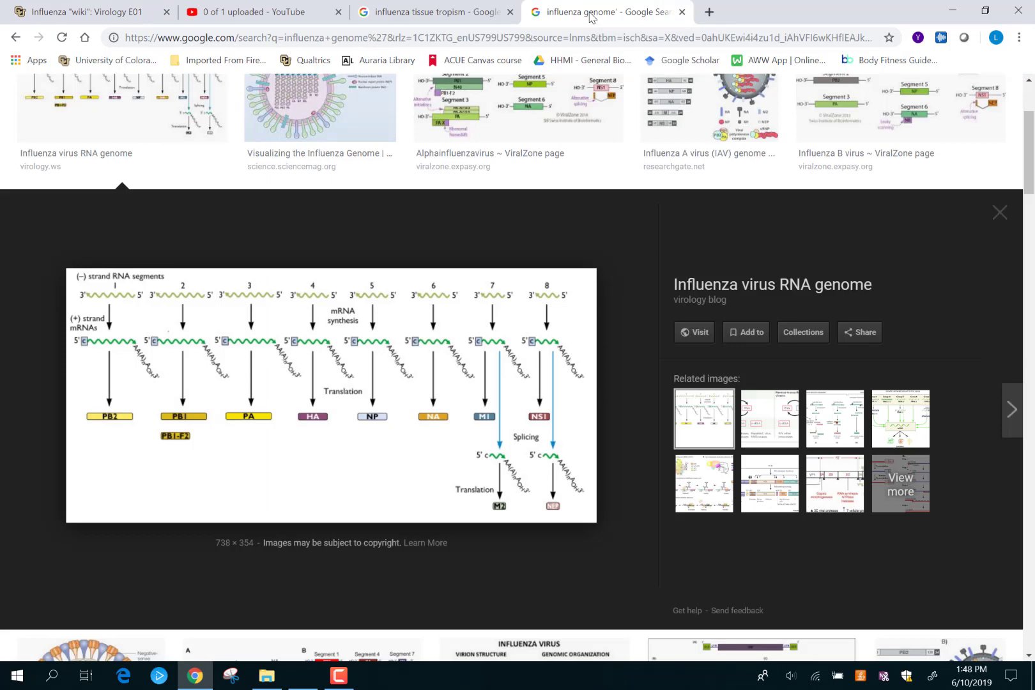
scroll(249, 115, "up", 3)
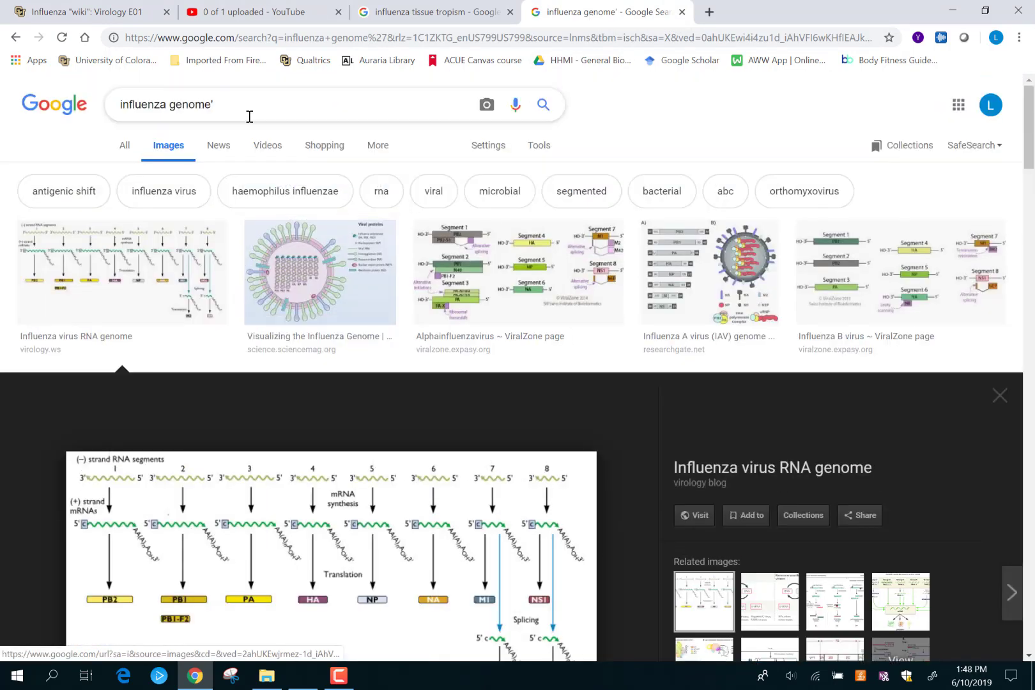
left_click(245, 102)
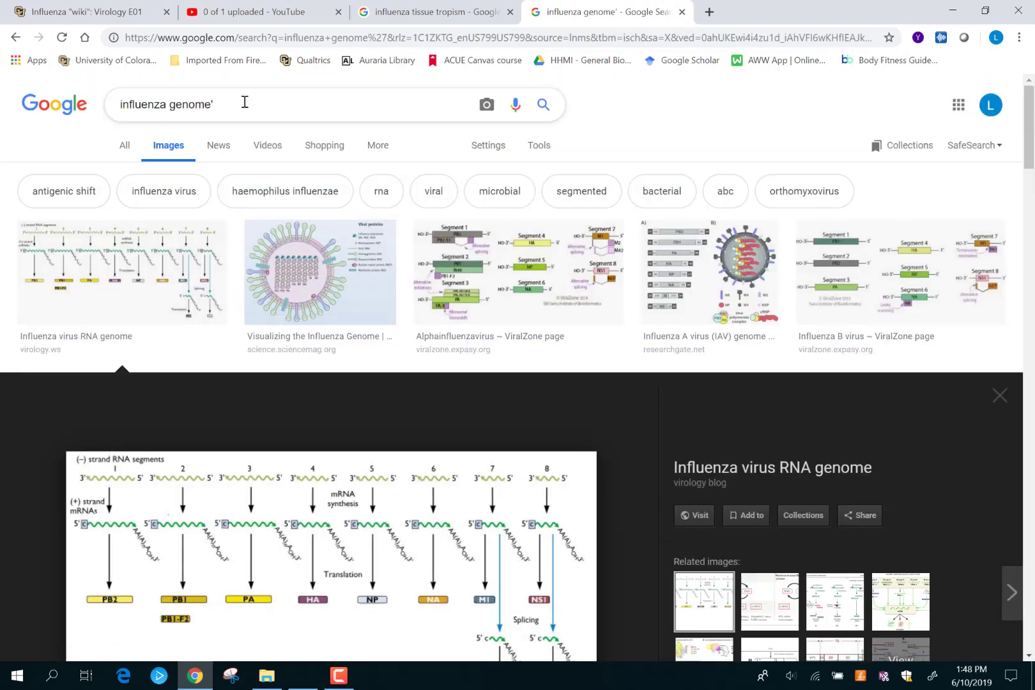
key("BackSpace")
left_click(613, 135)
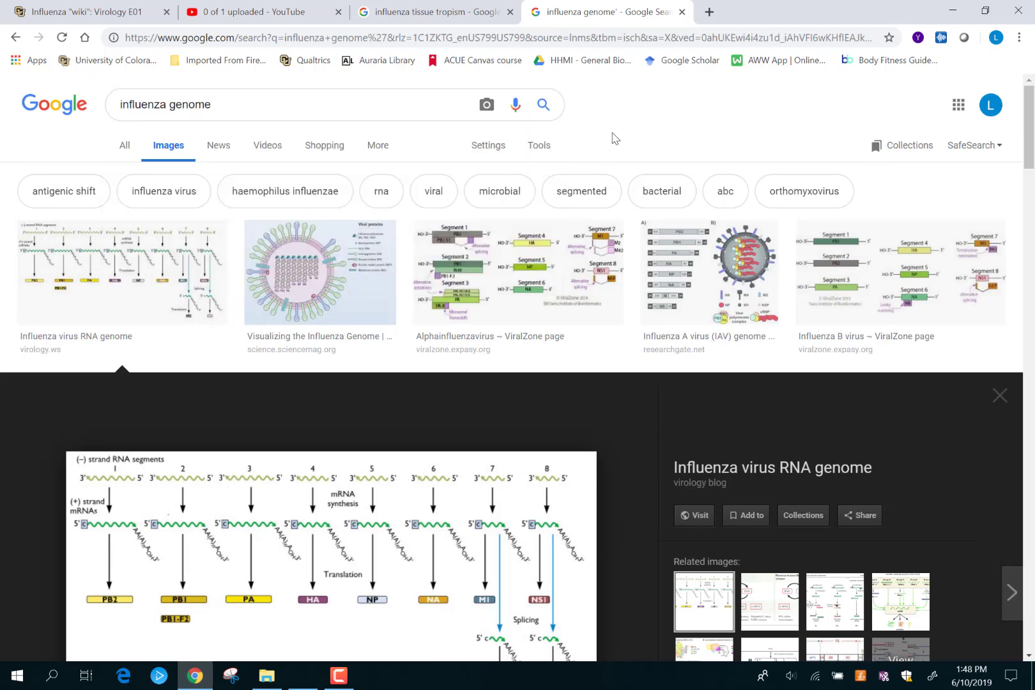
Step: Copy the image address of the virology blog's "Influenza virus RNA genome" diagram
scroll(421, 294, "down", 3)
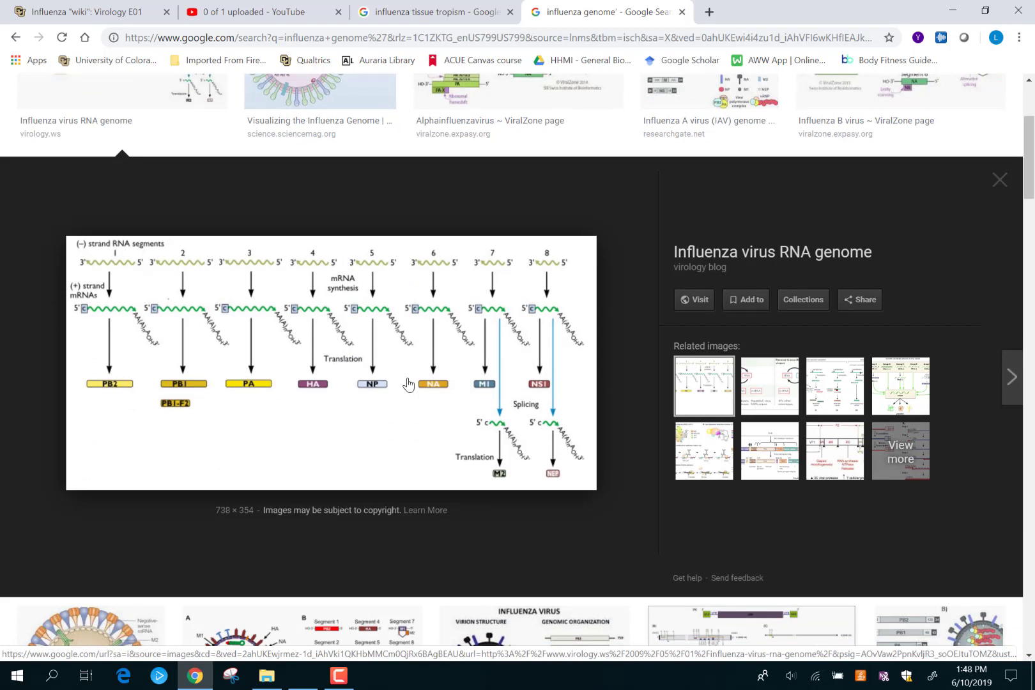
right_click(376, 362)
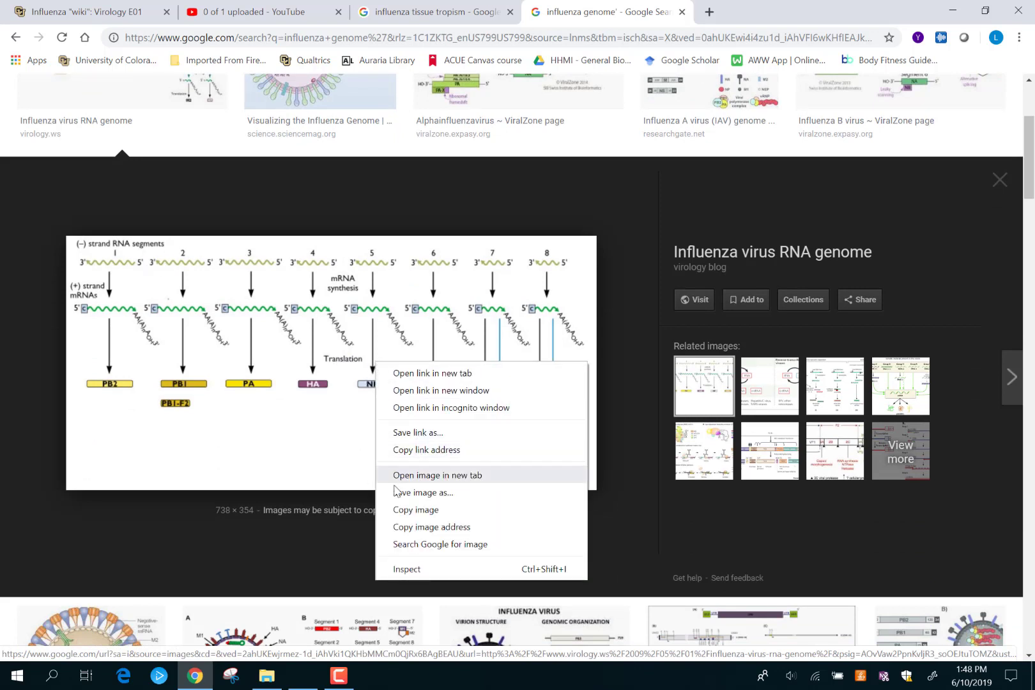
left_click(453, 528)
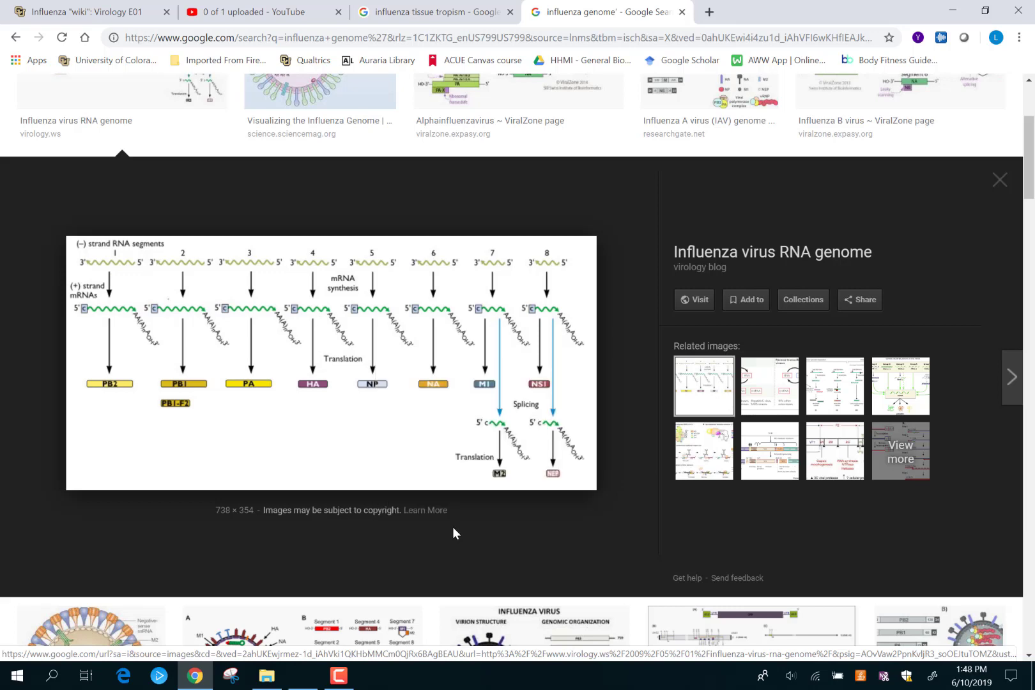
left_click(97, 15)
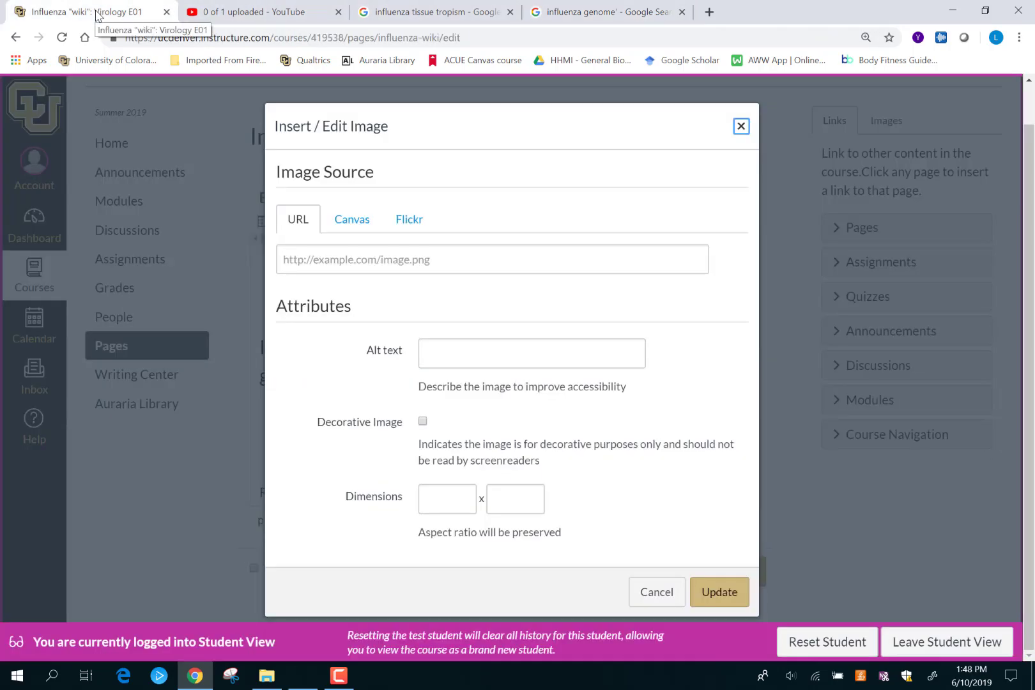
left_click(388, 263)
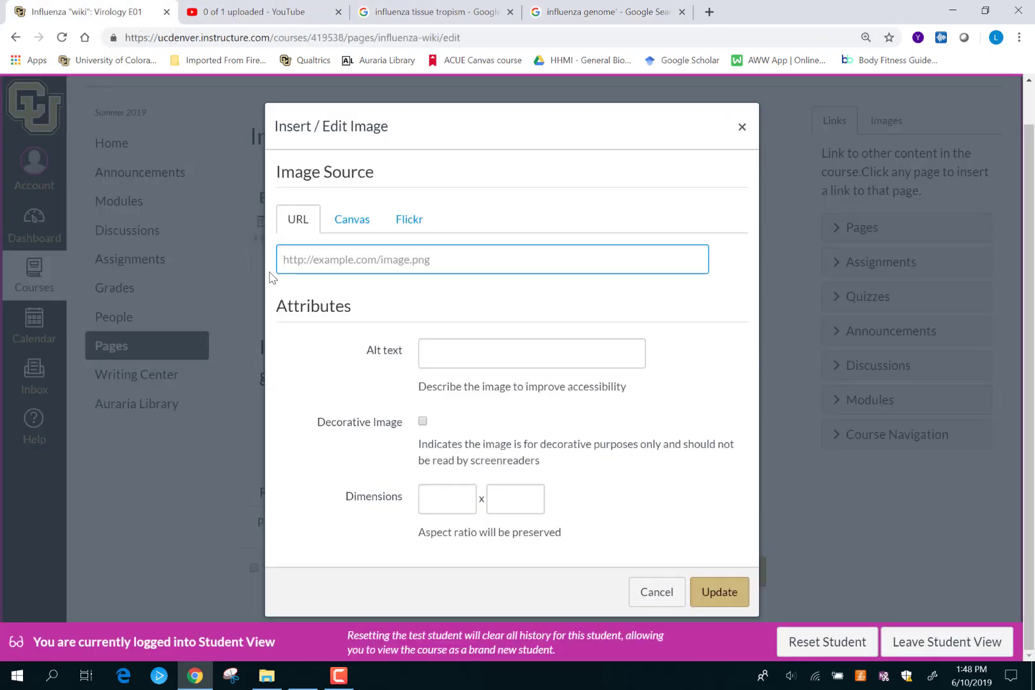
key("ctrl+v")
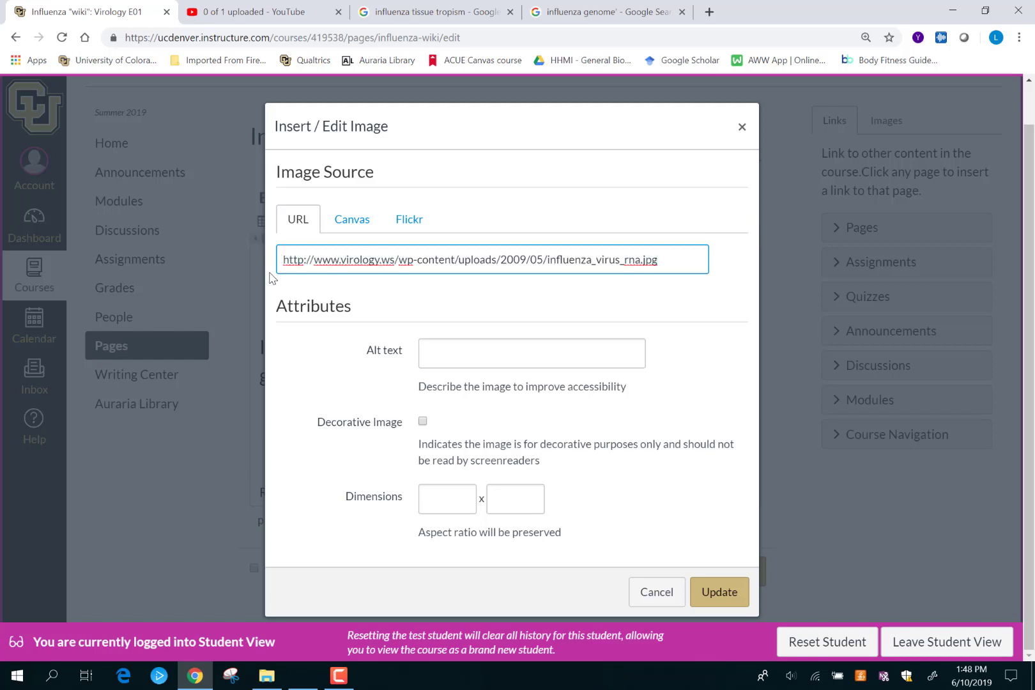
left_click(501, 358)
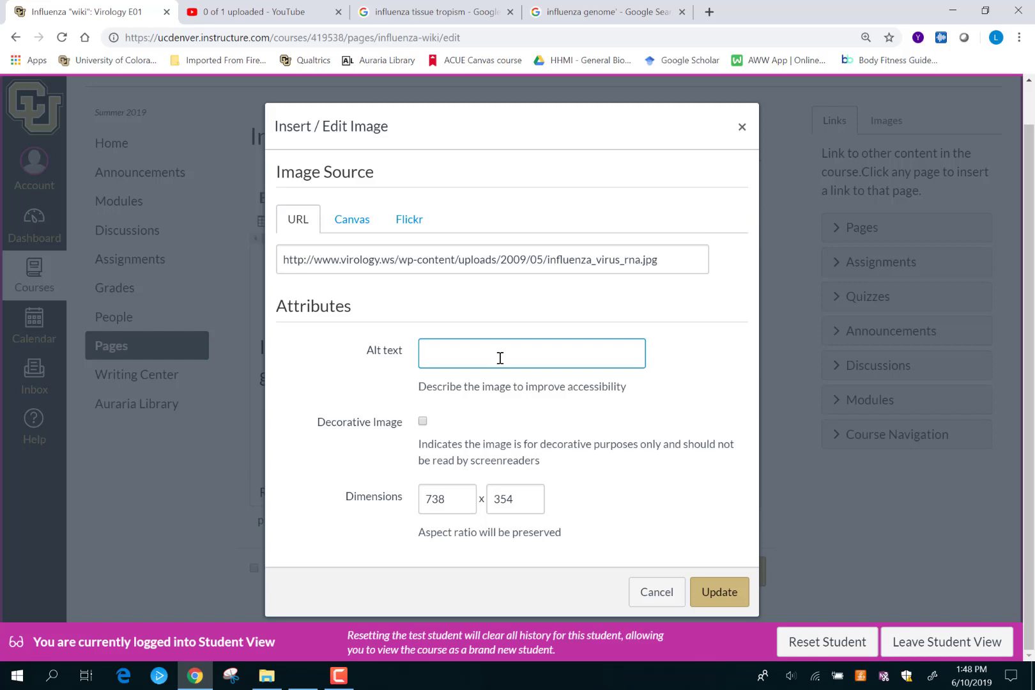
type("inf")
type("luenza genome")
left_click(718, 592)
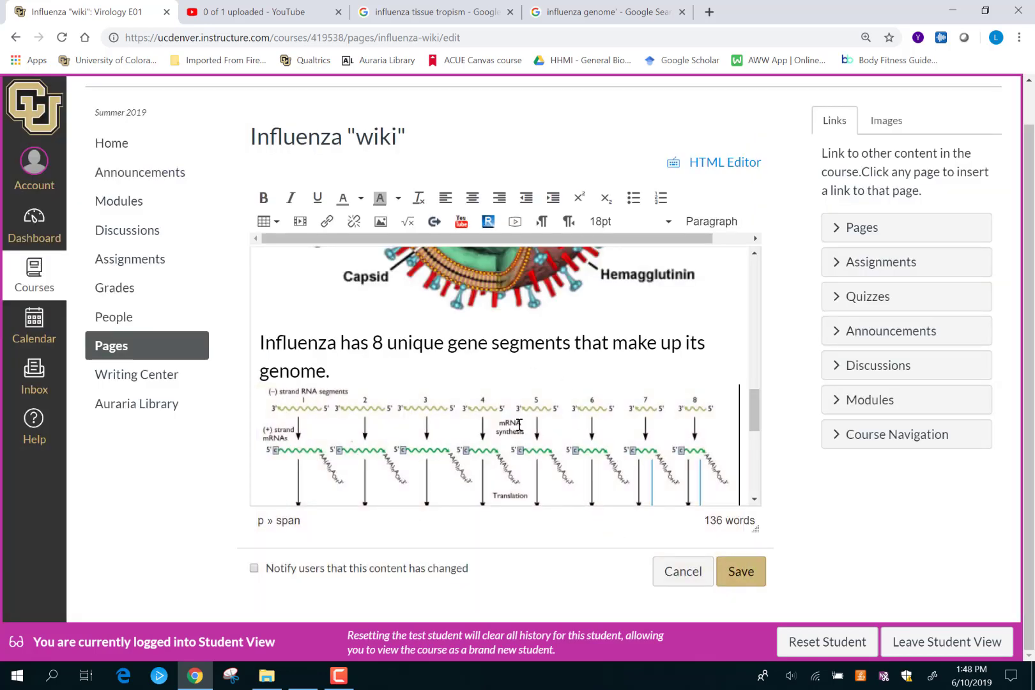
Step: Try left and right alignment on the inserted genome image, finishing with left alignment
left_click(455, 421)
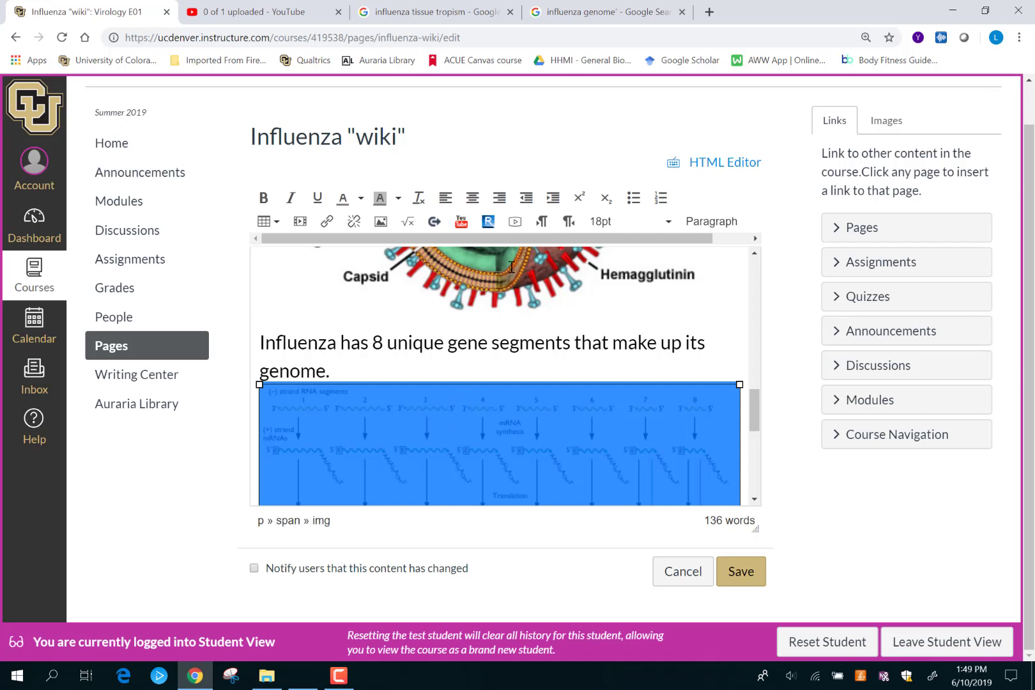
left_click(445, 200)
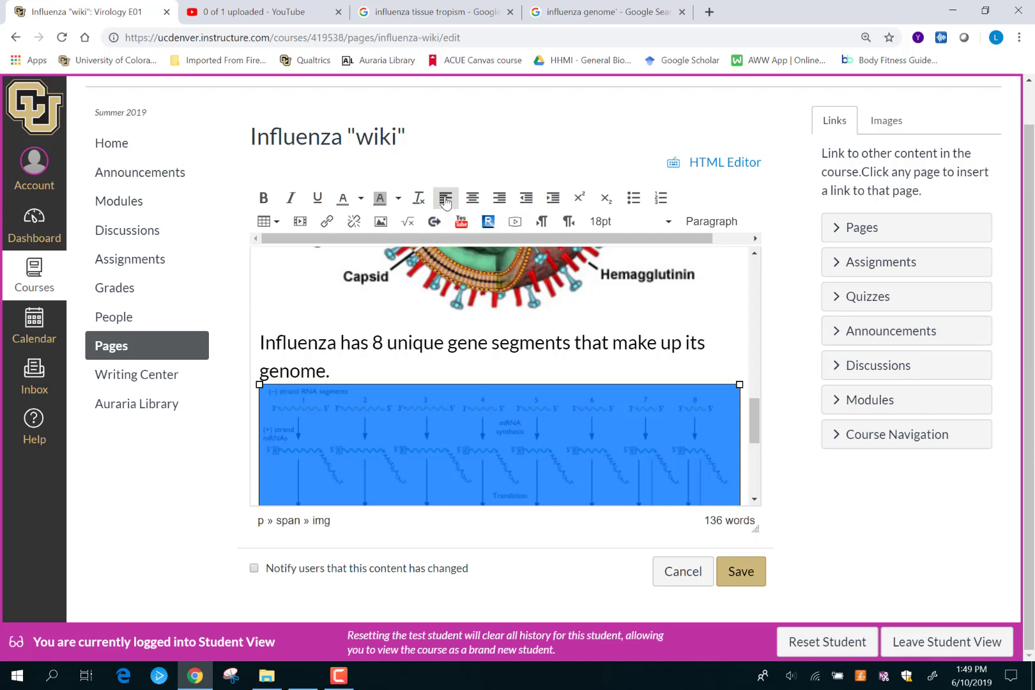
left_click(500, 198)
left_click(445, 199)
Step: Add the word "RNA" before "gene segments" in the genome sentence
left_click(451, 348)
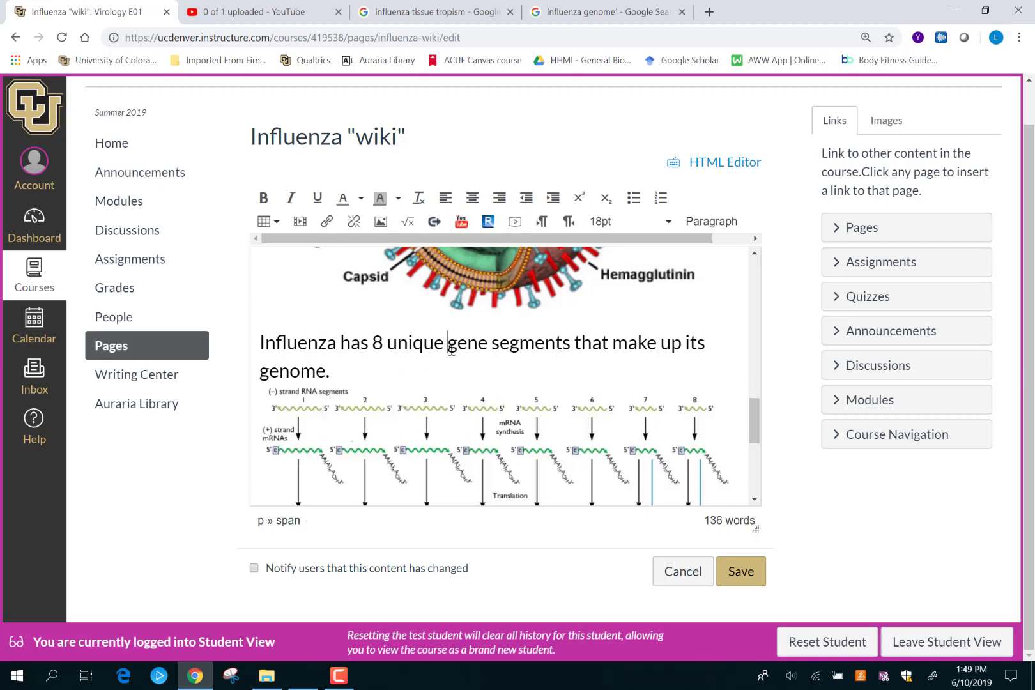
type("RNA")
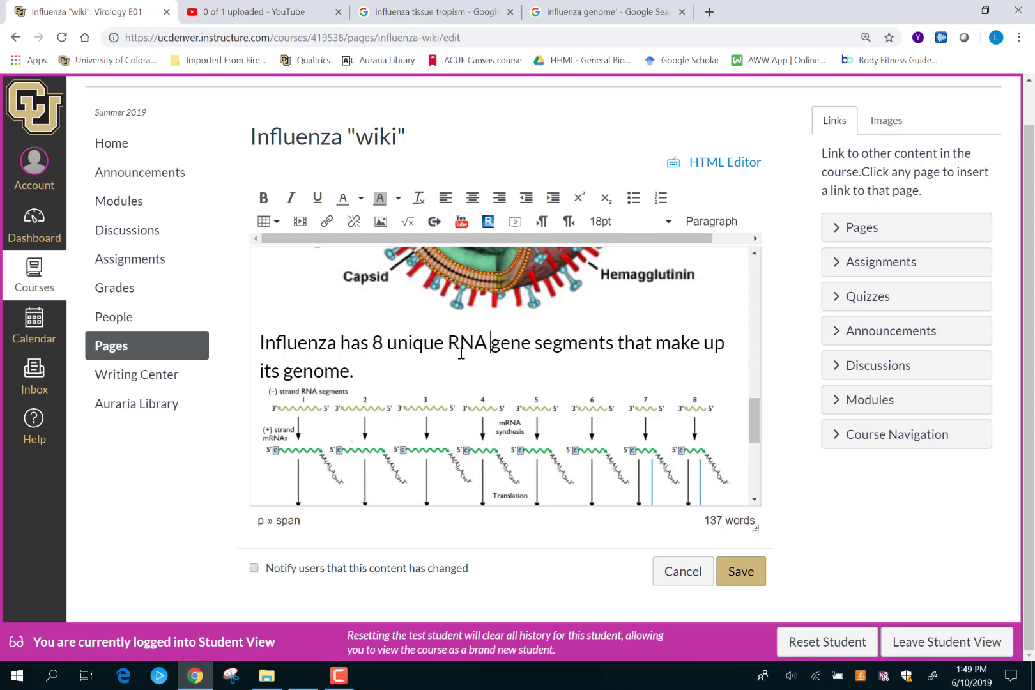
Step: Add the entry "Influenza genome:" on a new line below the influenza virion image link under Resources
scroll(456, 371, "down", 1)
scroll(456, 371, "down", 4)
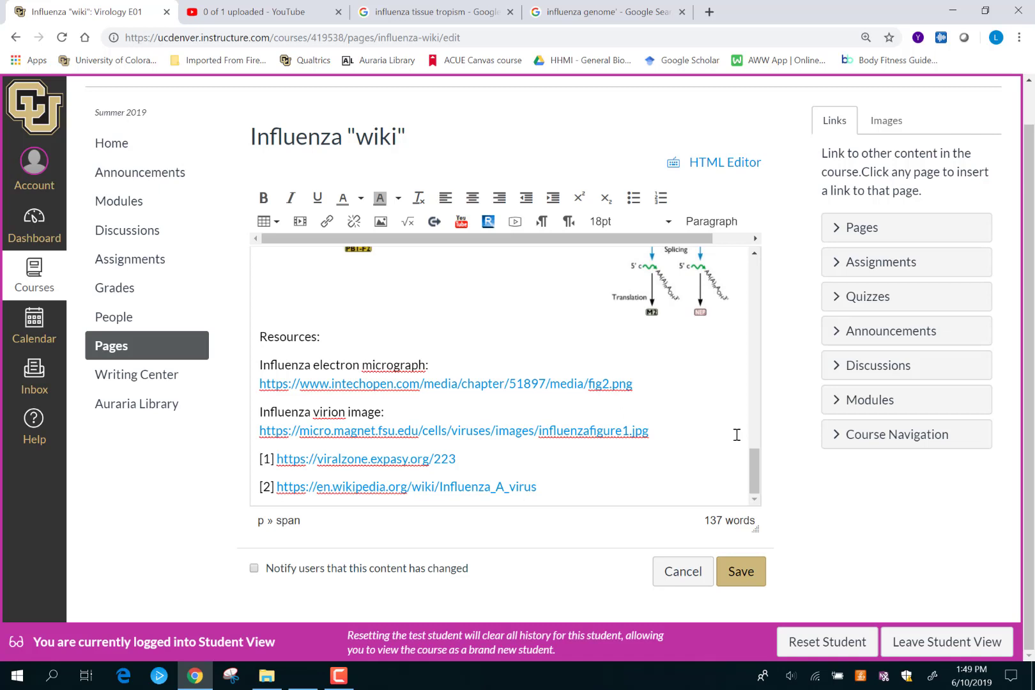
left_click(672, 432)
key("Return")
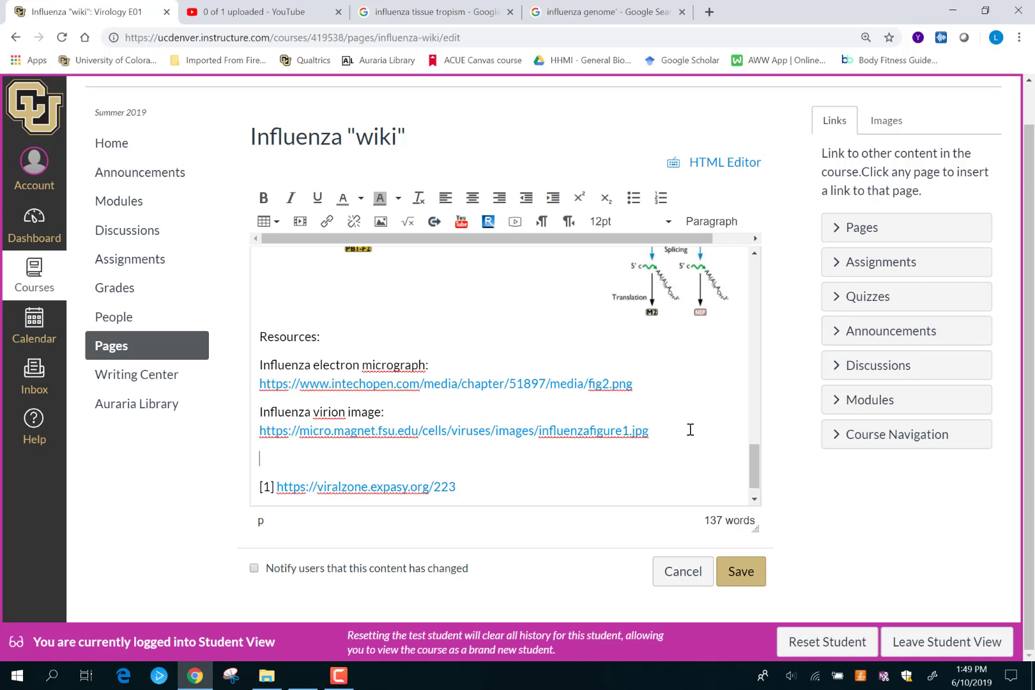
type("influ")
key("BackSpace")
key("BackSpace")
type("Influenza genome")
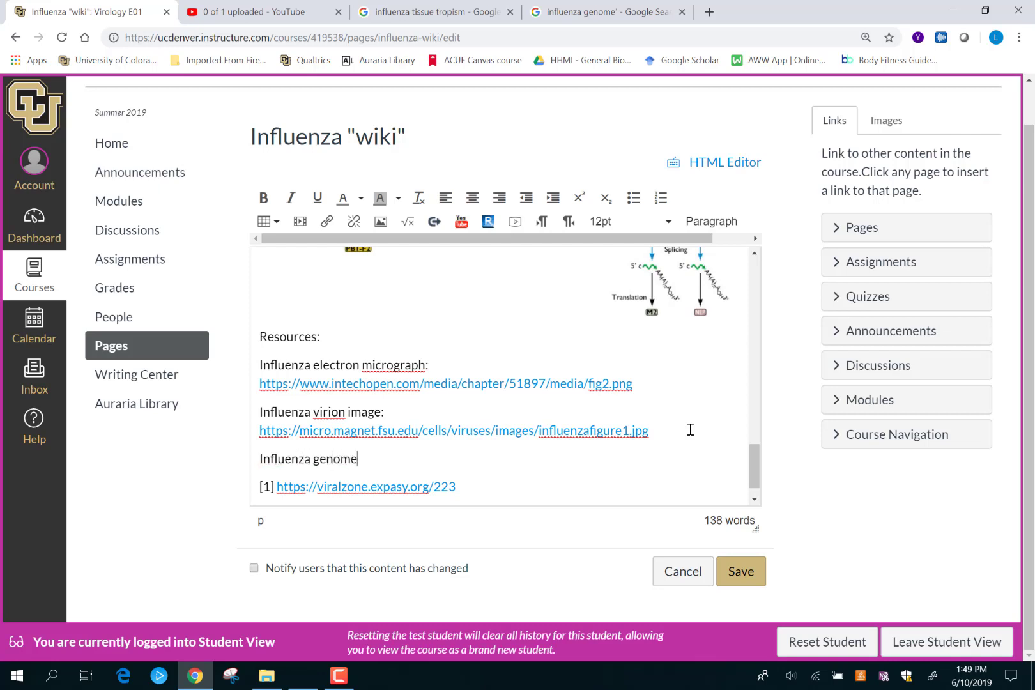
type(":")
key("Return")
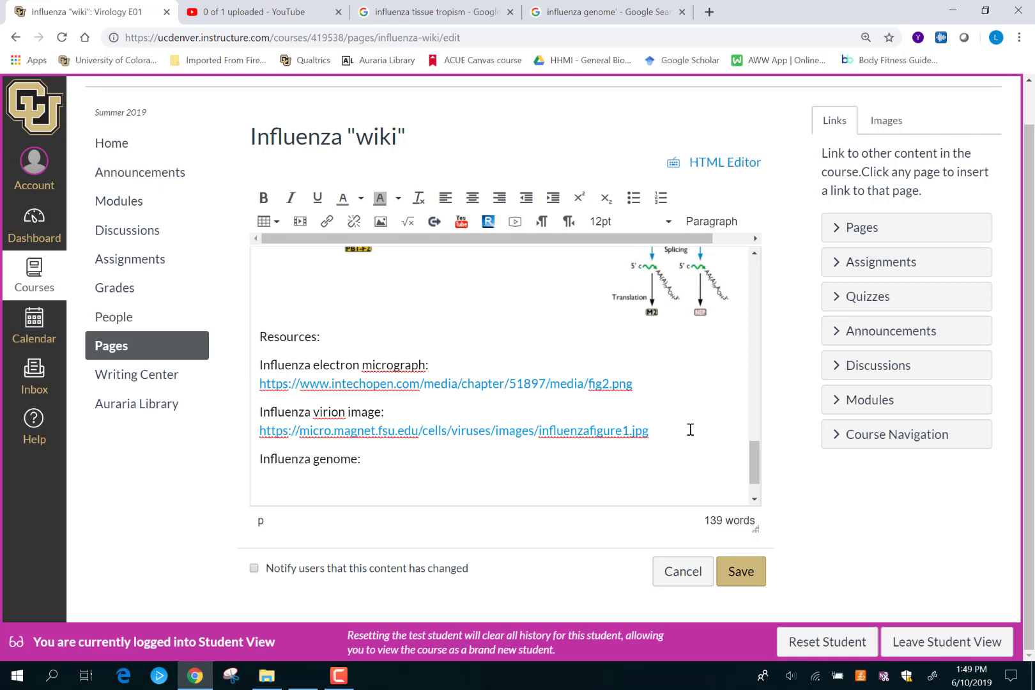
key("BackSpace")
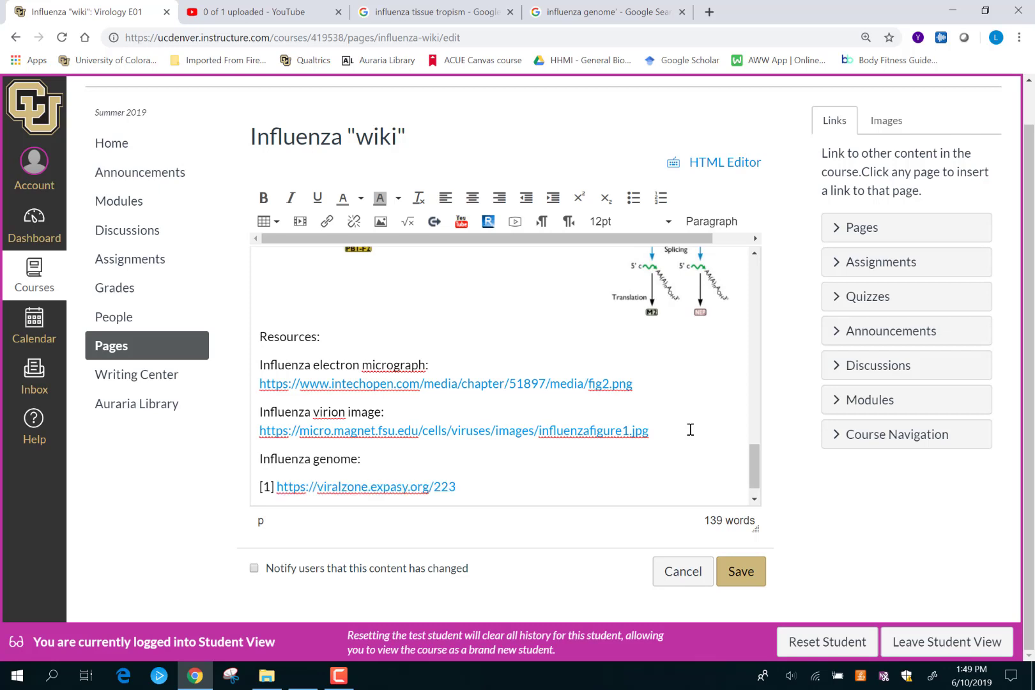
Step: Try to paste the copied image address after "Influenza genome:" and remove the pasted content
key("ctrl+v")
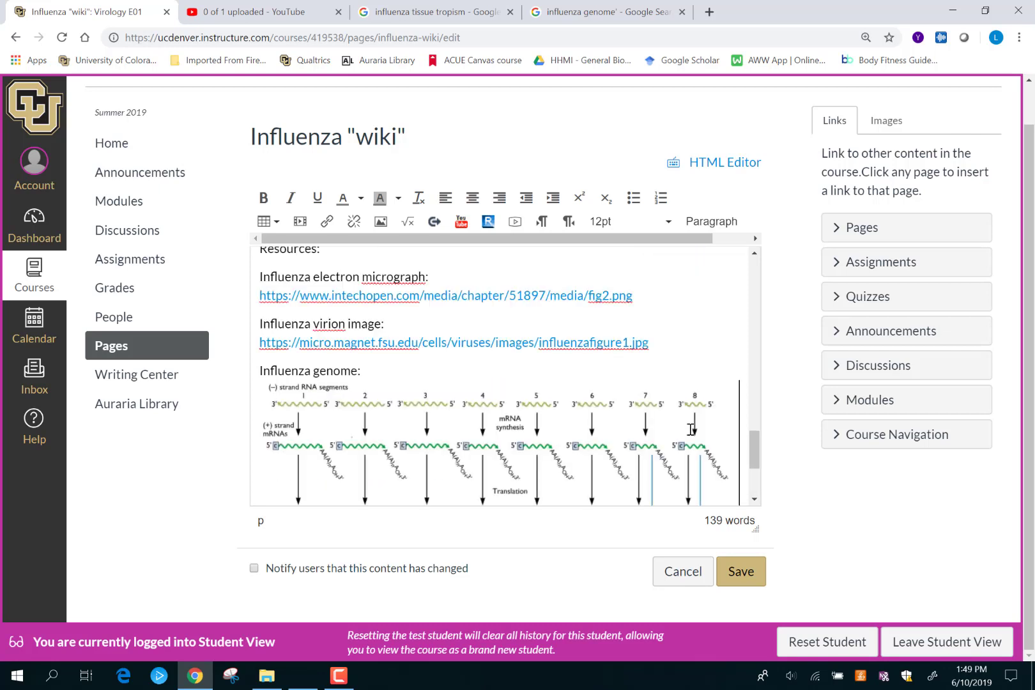
scroll(678, 414, "down", 2)
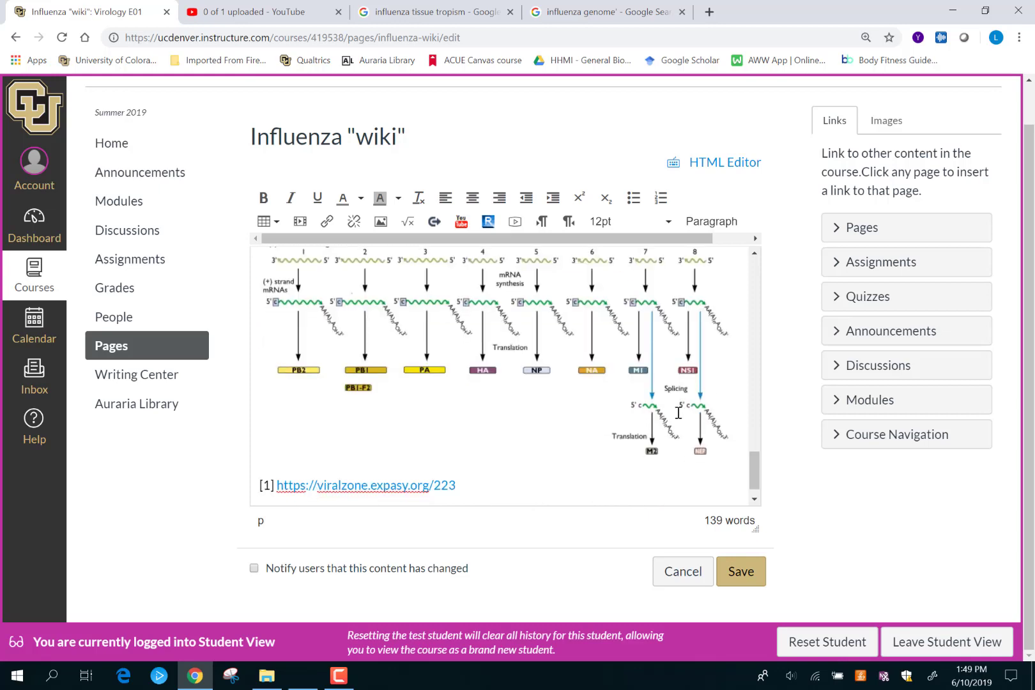
key("BackSpace")
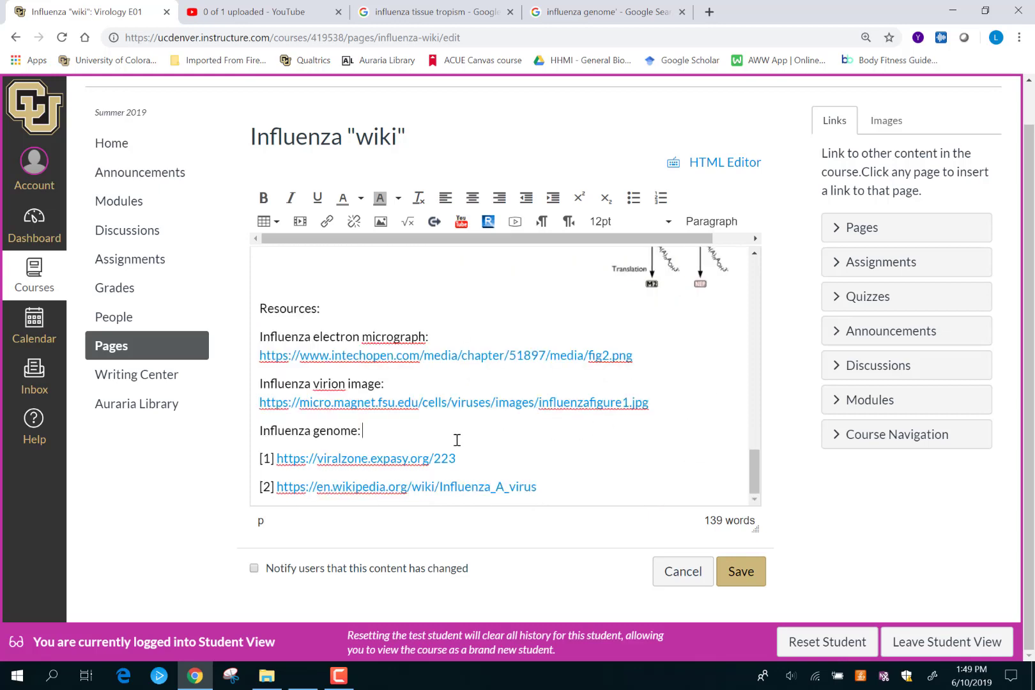
Step: Copy the genome diagram's image address again from Google Images and try to paste it after "Influenza genome:" under Resources
left_click(580, 14)
right_click(379, 333)
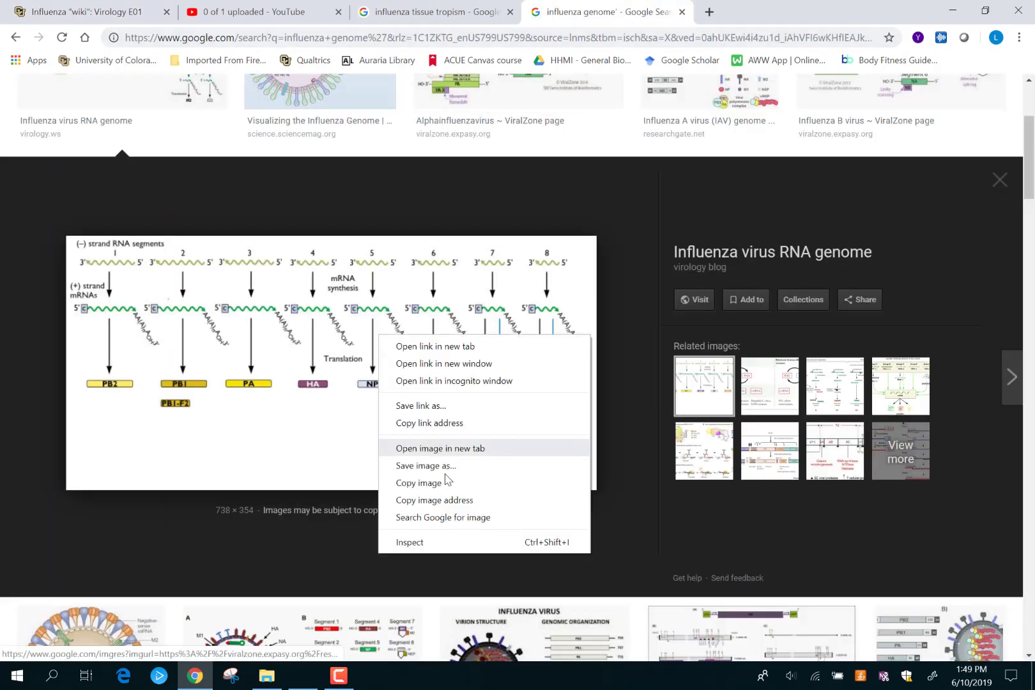
left_click(437, 502)
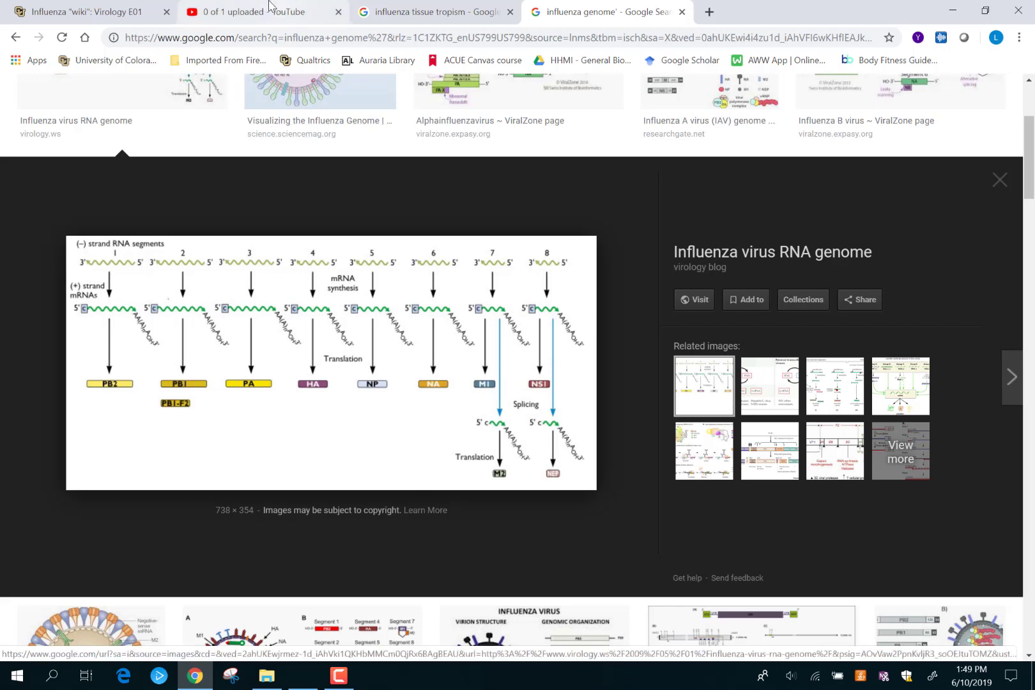
left_click(115, 13)
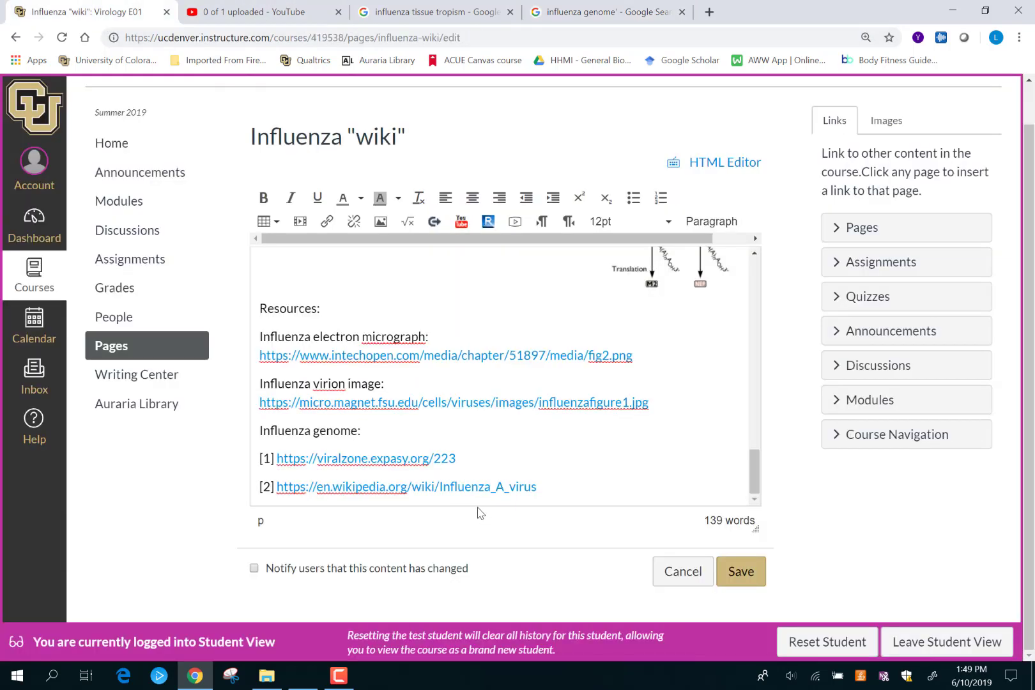
key("ctrl+v")
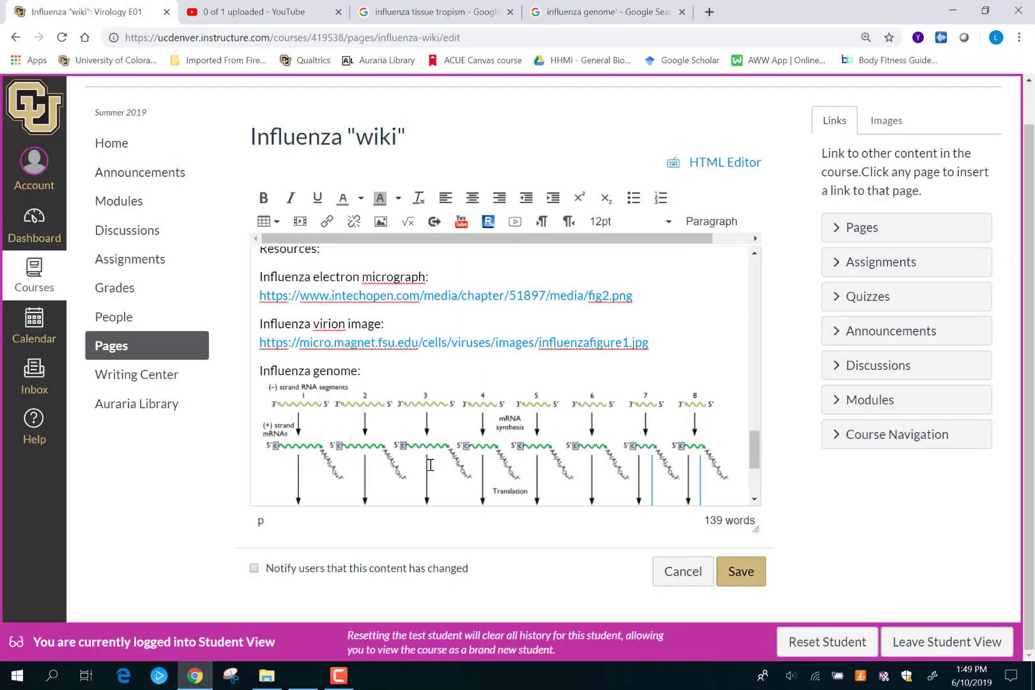
Step: Delete the genome image pasted under the "Influenza genome:" resource entry
left_click(427, 381)
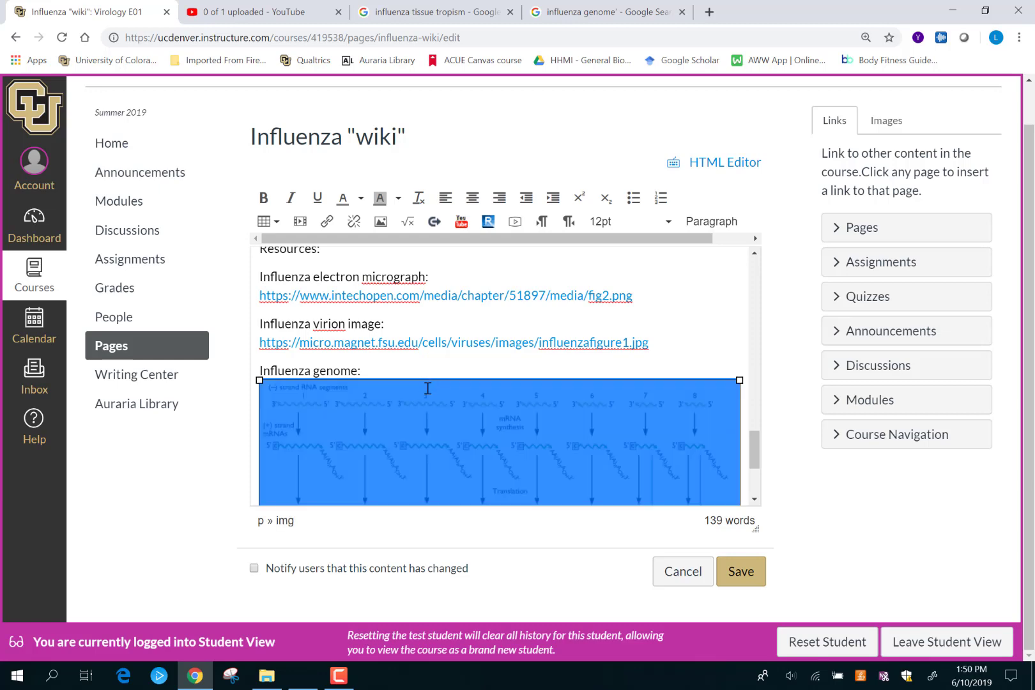
left_click(427, 387)
scroll(451, 407, "down", 3)
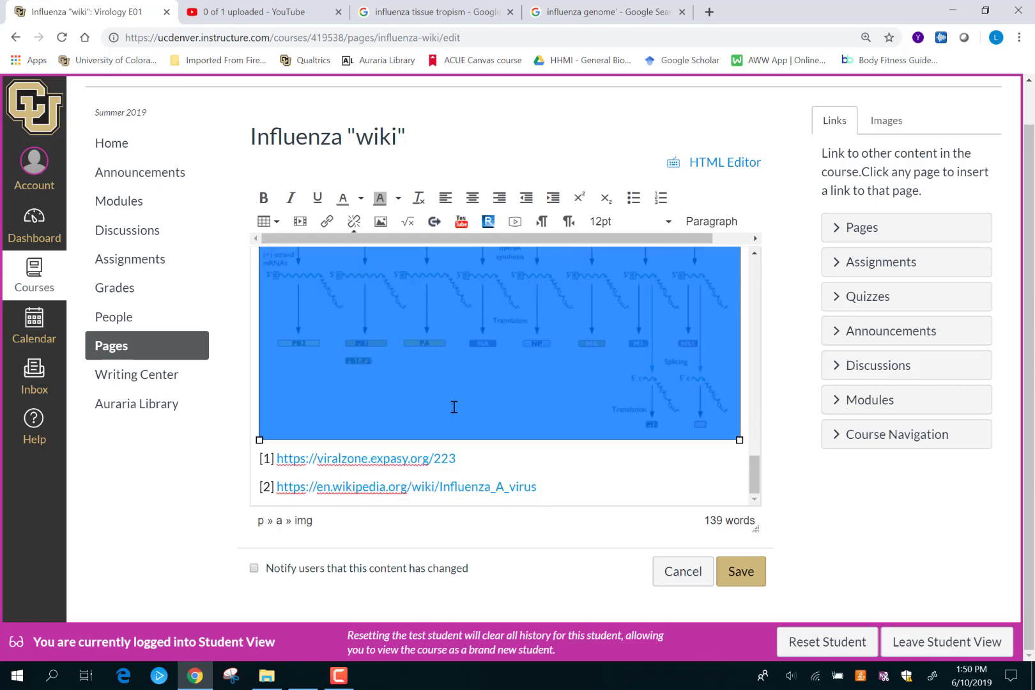
scroll(454, 407, "up", 3)
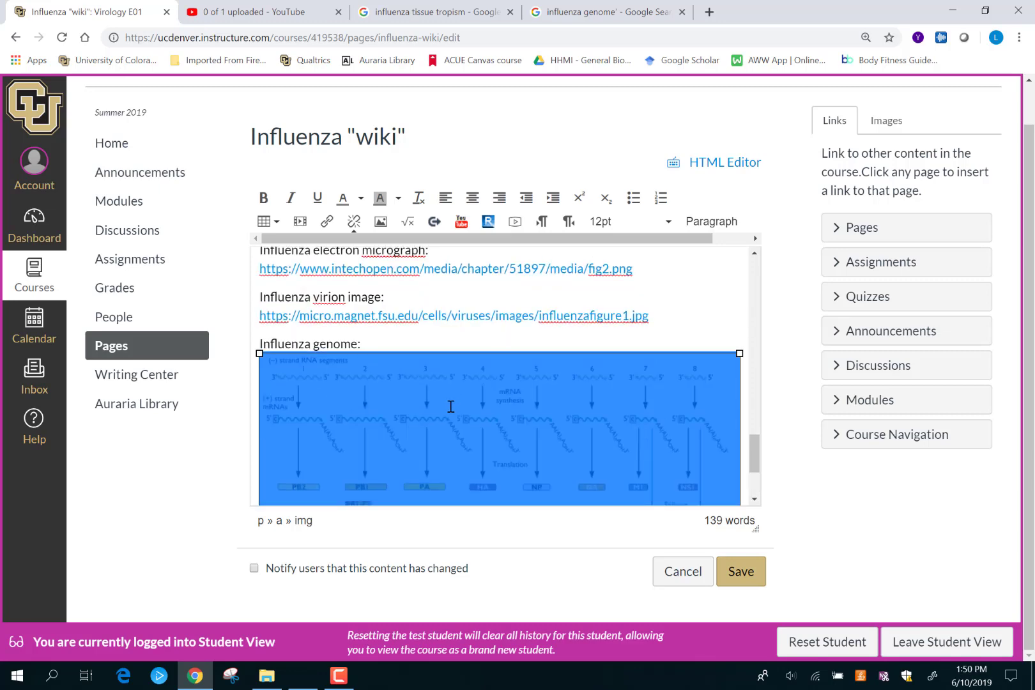
key("Delete")
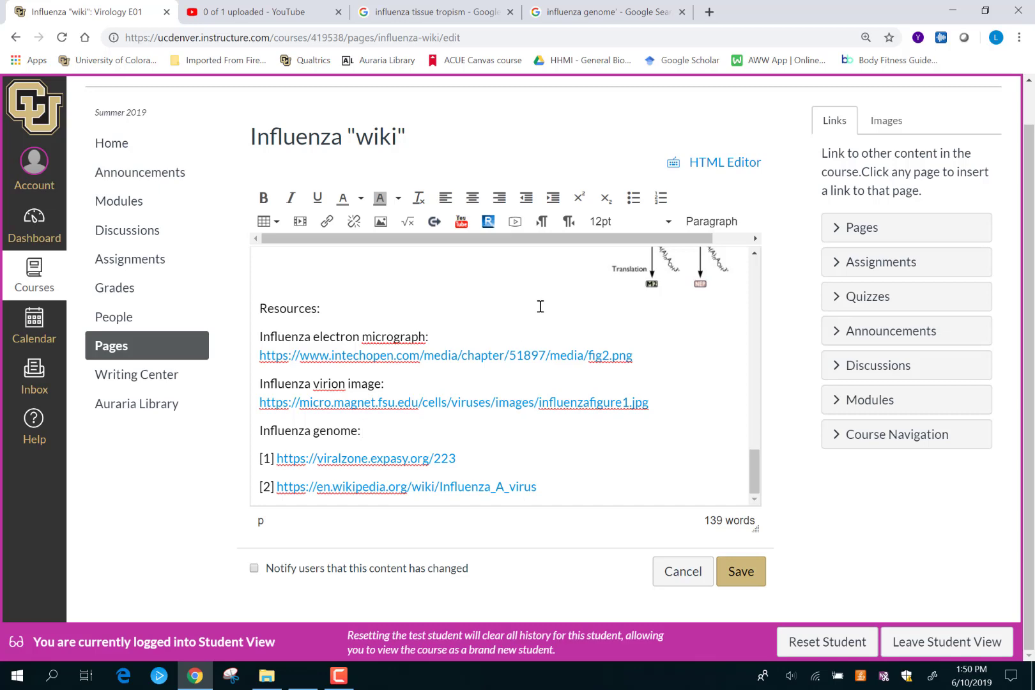
scroll(525, 362, "up", 1)
scroll(525, 362, "up", 3)
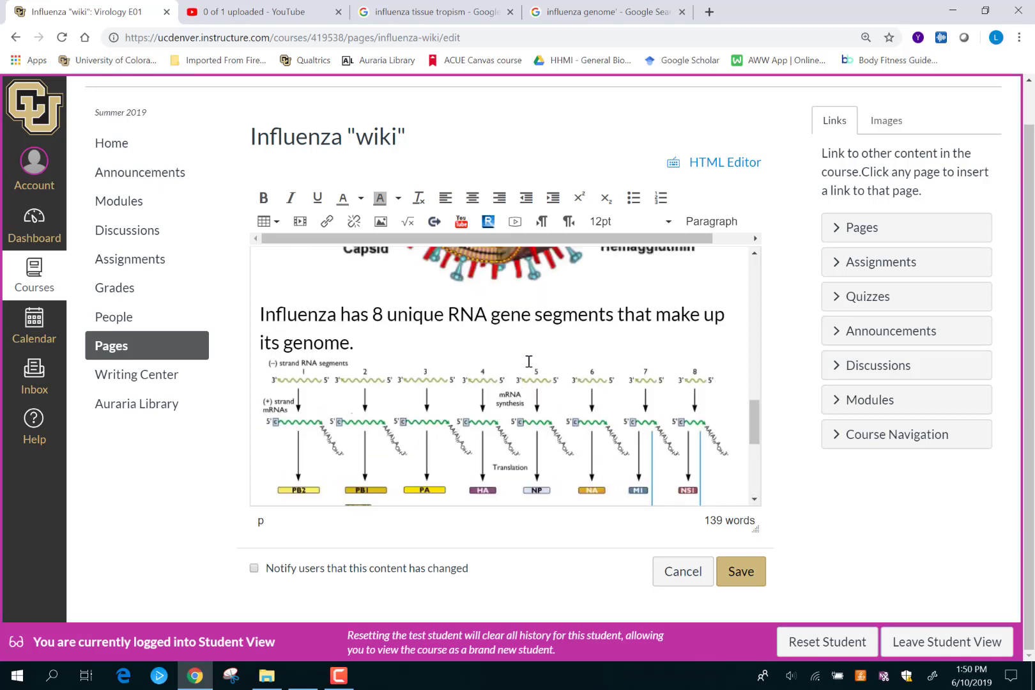
scroll(529, 361, "down", 3)
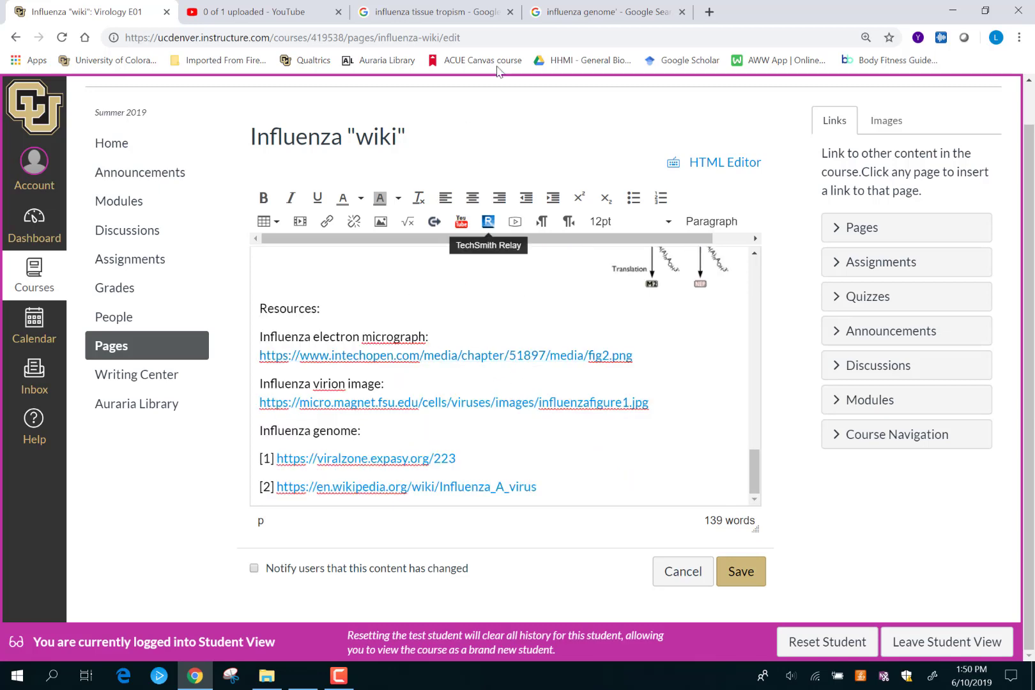
Step: Open the genome diagram's source page, copy its web address, and paste it after "Influenza genome:" under Resources
left_click(611, 12)
left_click(397, 379)
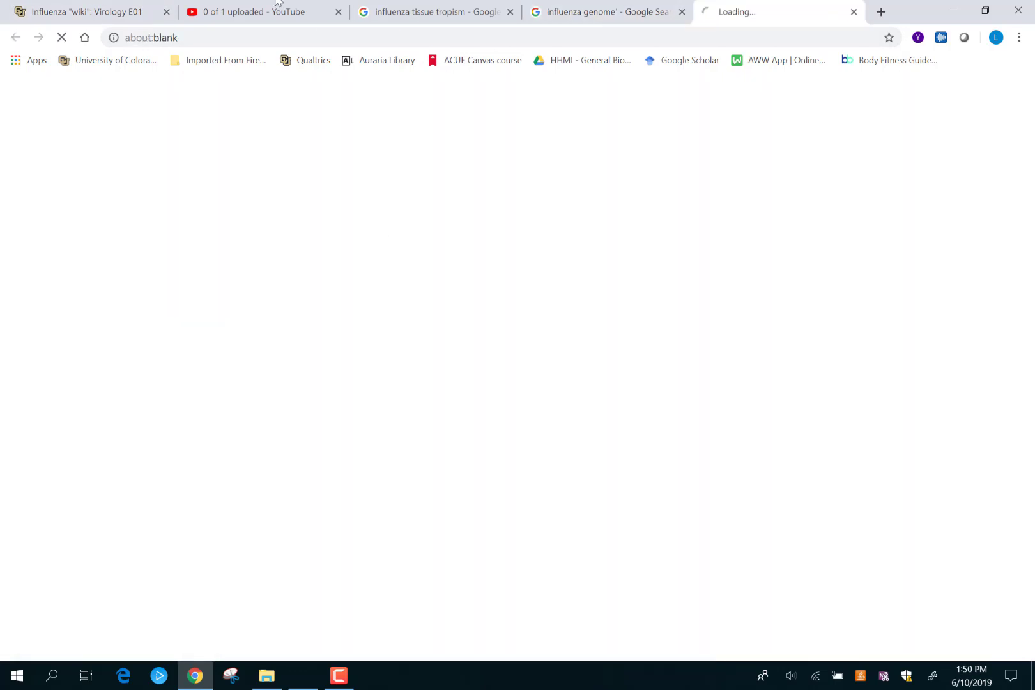
left_click(479, 39)
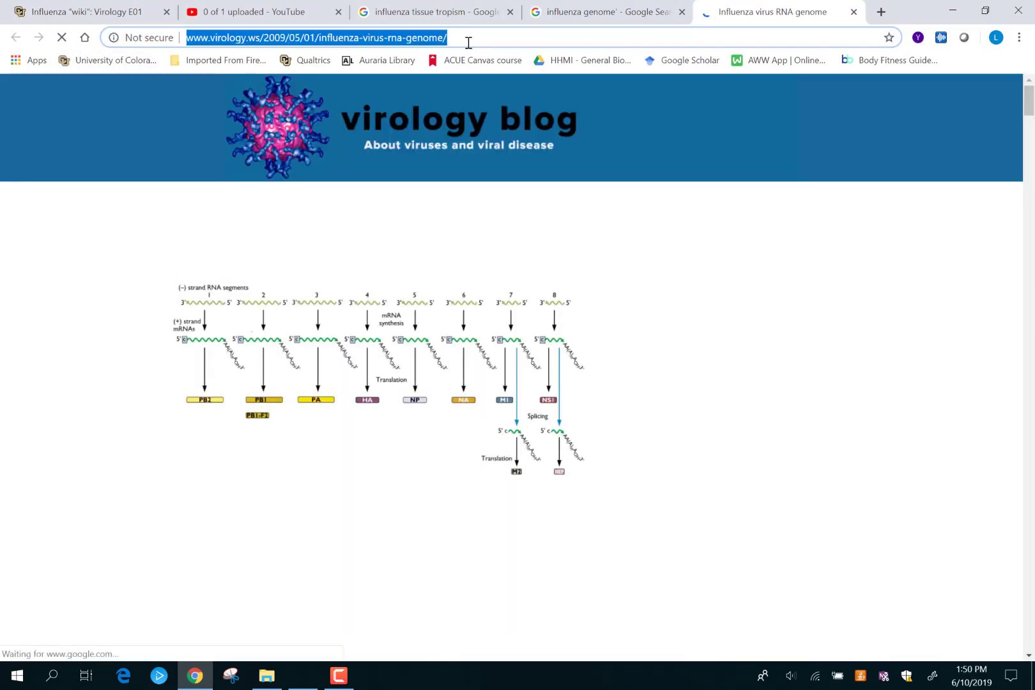
left_click(96, 11)
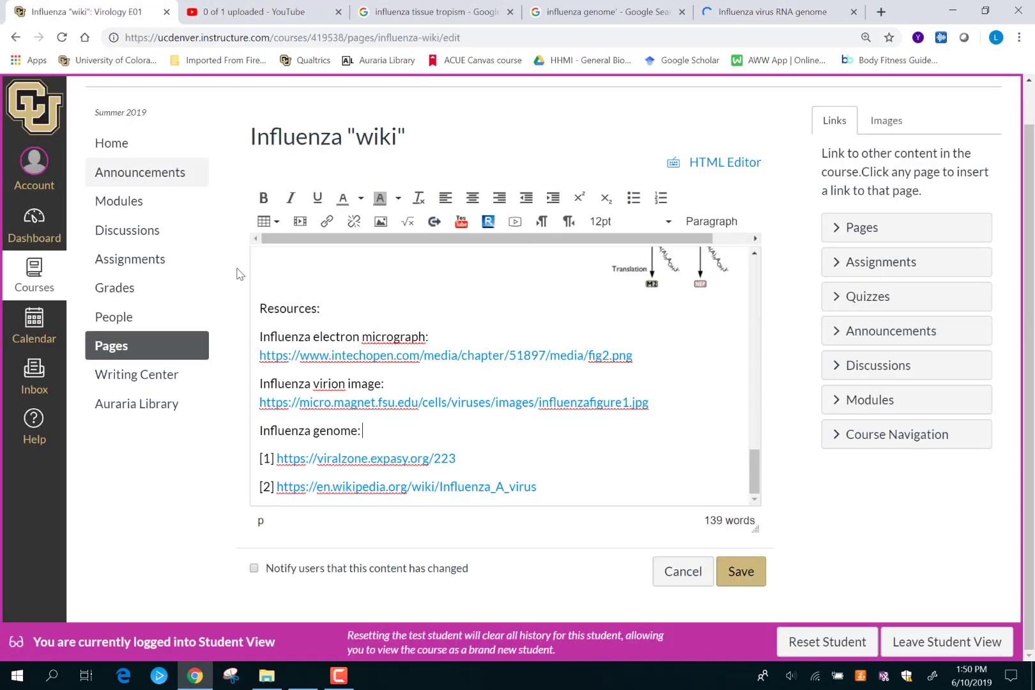
key("ctrl+v")
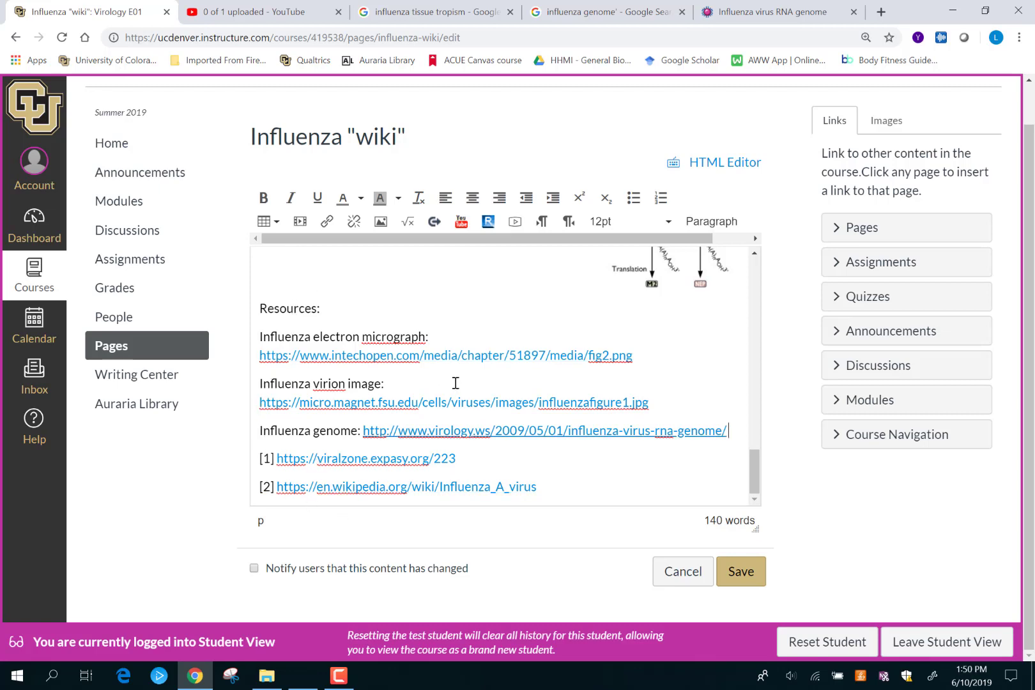
Step: Review the edited Influenza "wiki" page content down to the Resources list and save the page
scroll(457, 382, "up", 10)
scroll(462, 380, "up", 4)
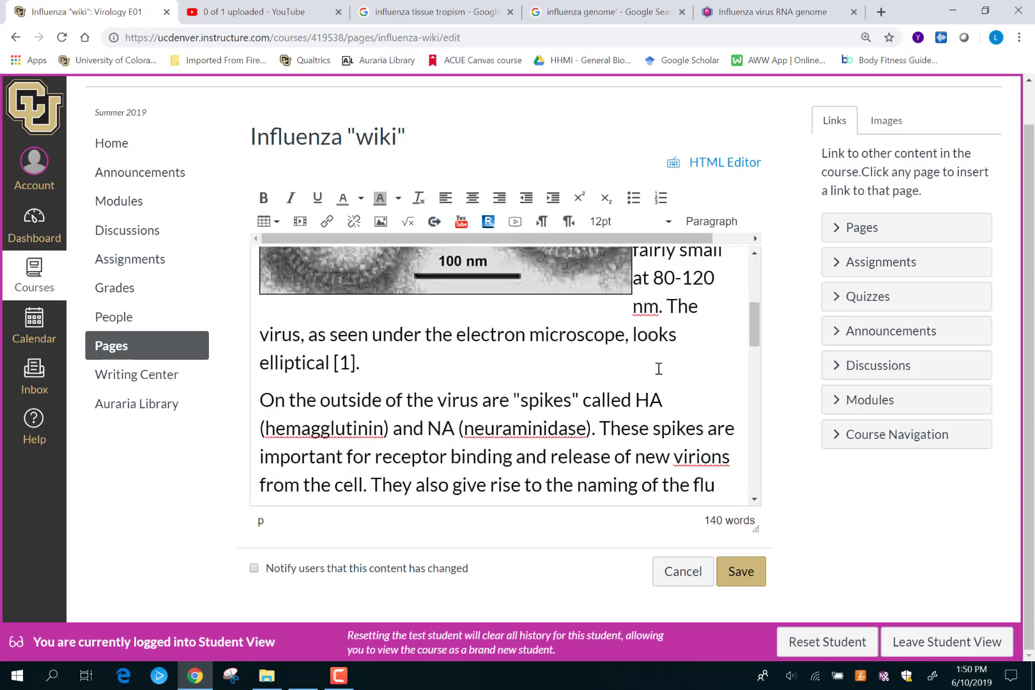
scroll(684, 354, "up", 2)
scroll(688, 355, "up", 5)
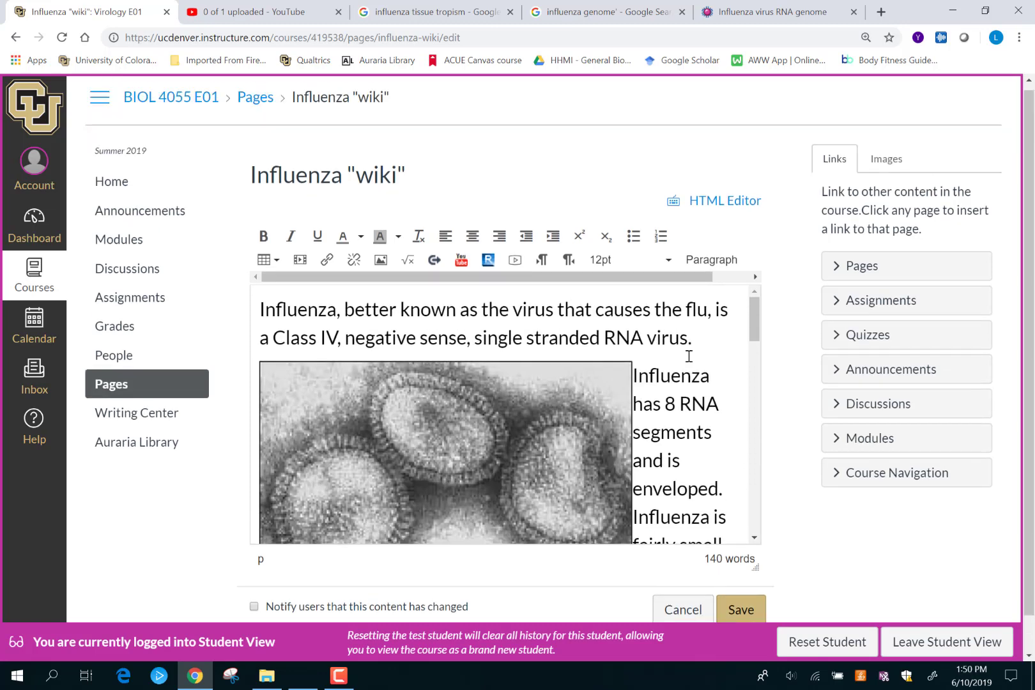
scroll(693, 371, "down", 2)
scroll(699, 391, "down", 6)
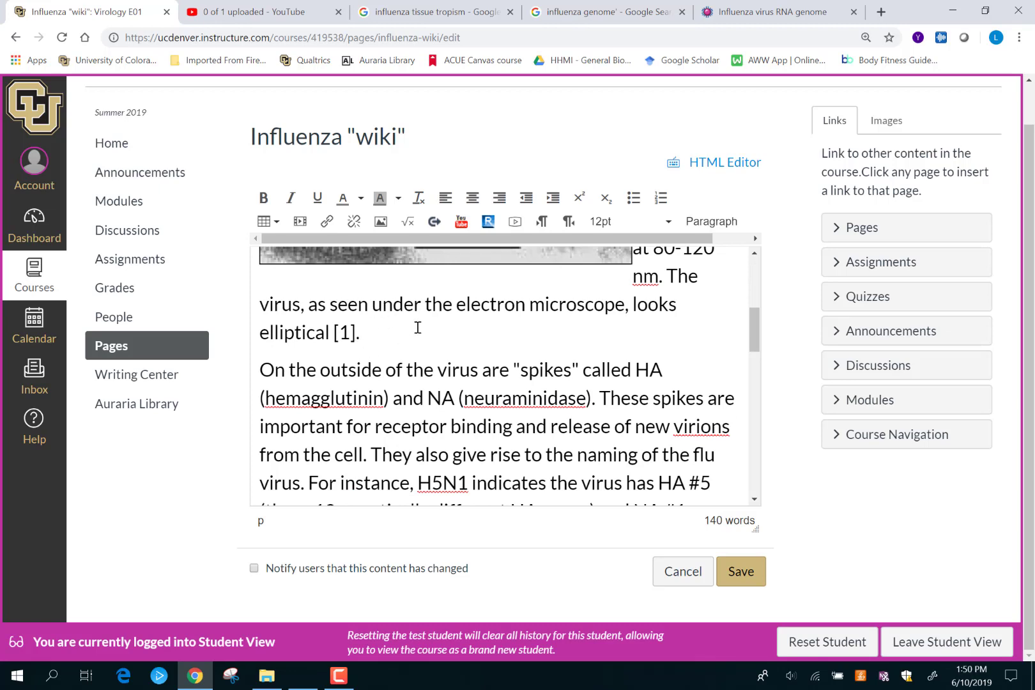
scroll(416, 326, "down", 10)
scroll(416, 326, "down", 3)
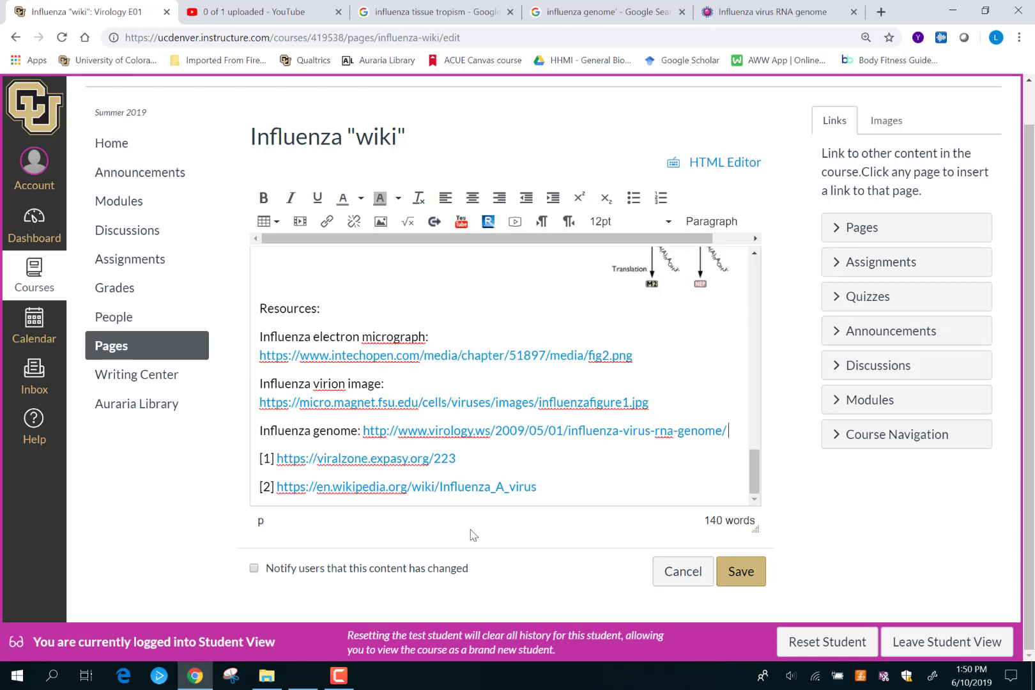
left_click(739, 572)
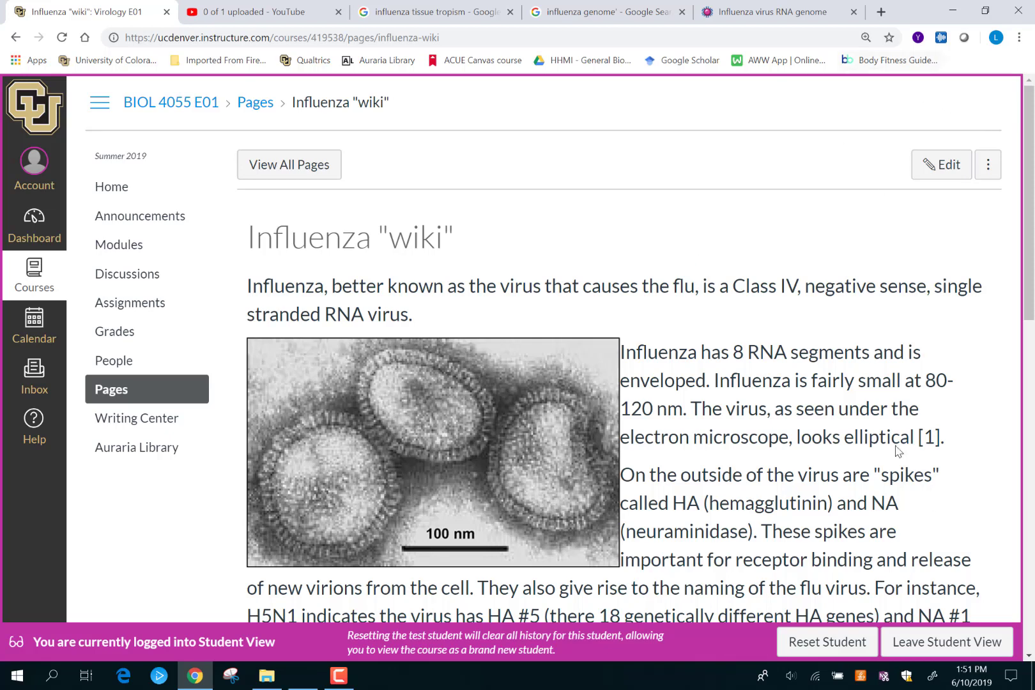
Step: Check the layout of text, images and resource links on the saved Influenza "wiki" page
scroll(773, 425, "down", 8)
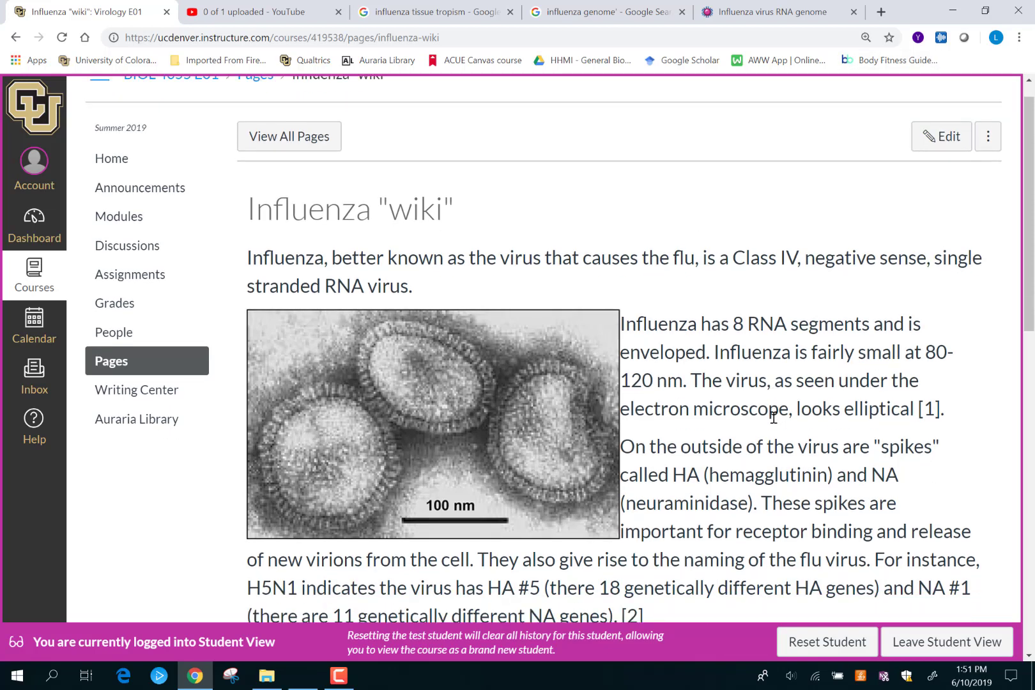
scroll(773, 422, "down", 2)
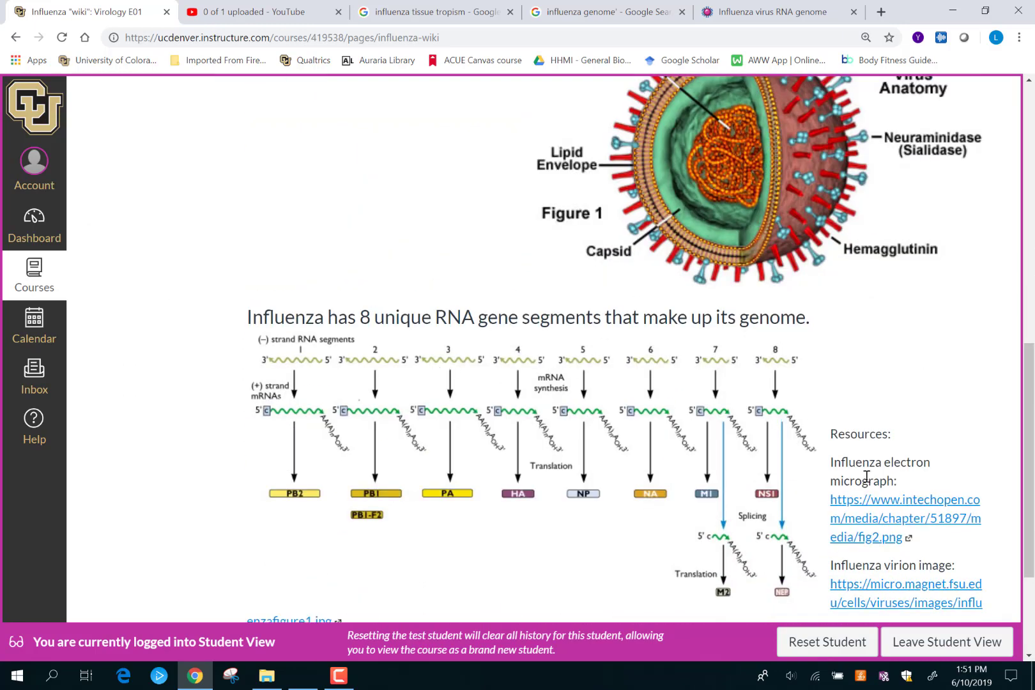
scroll(876, 472, "down", 2)
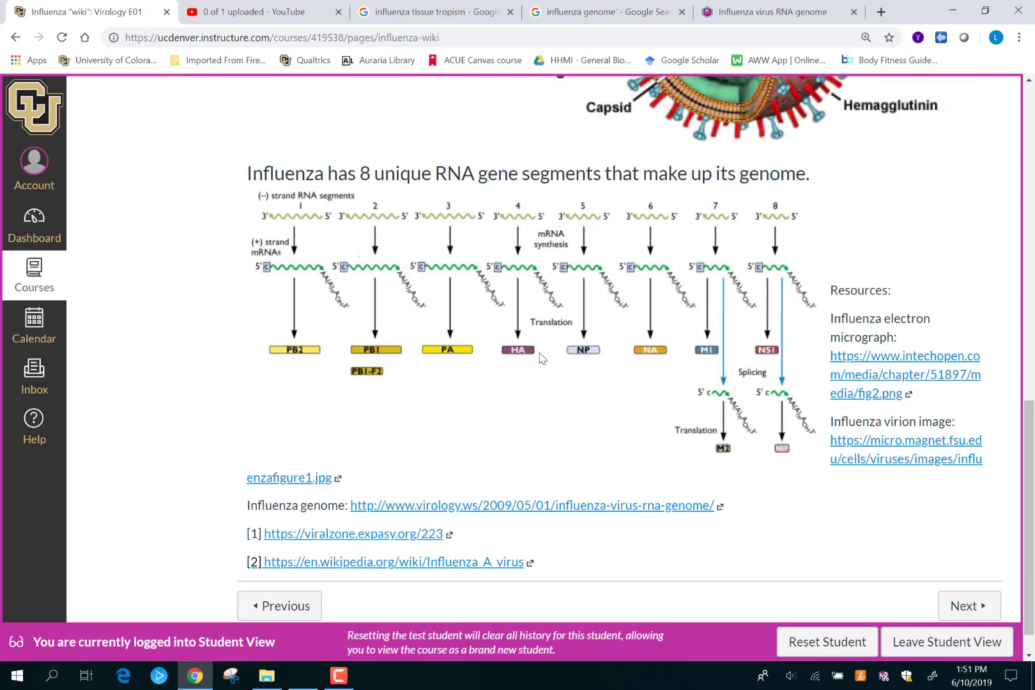
scroll(525, 340, "up", 10)
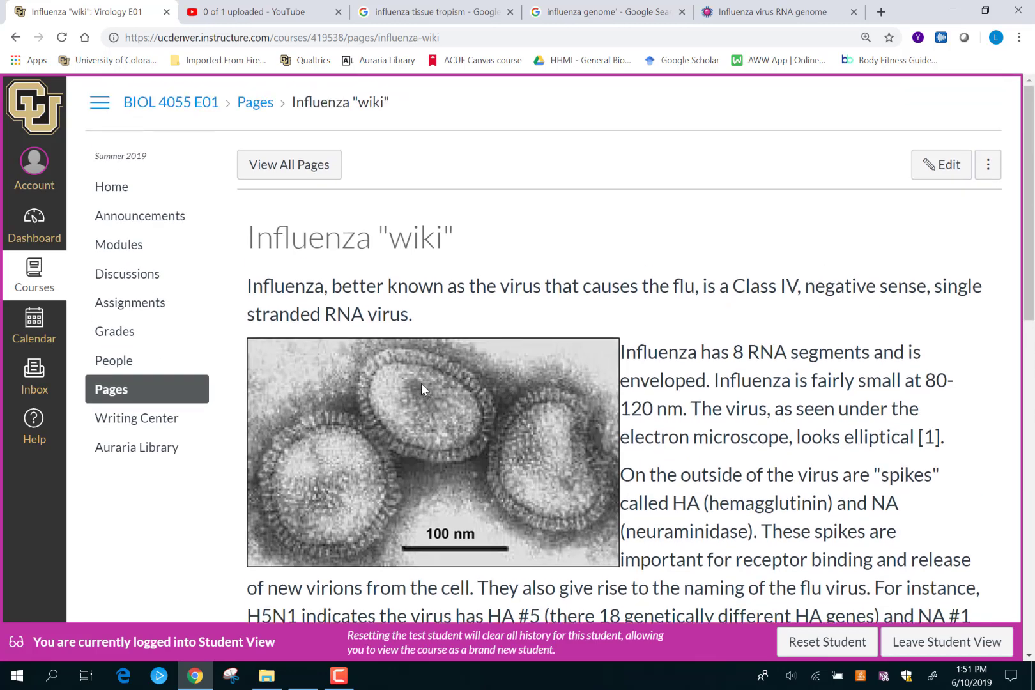
Step: Open the Epstein Barr Virus page from the "Week 1 and 2 - Wiki pages and assignments" module
left_click(128, 248)
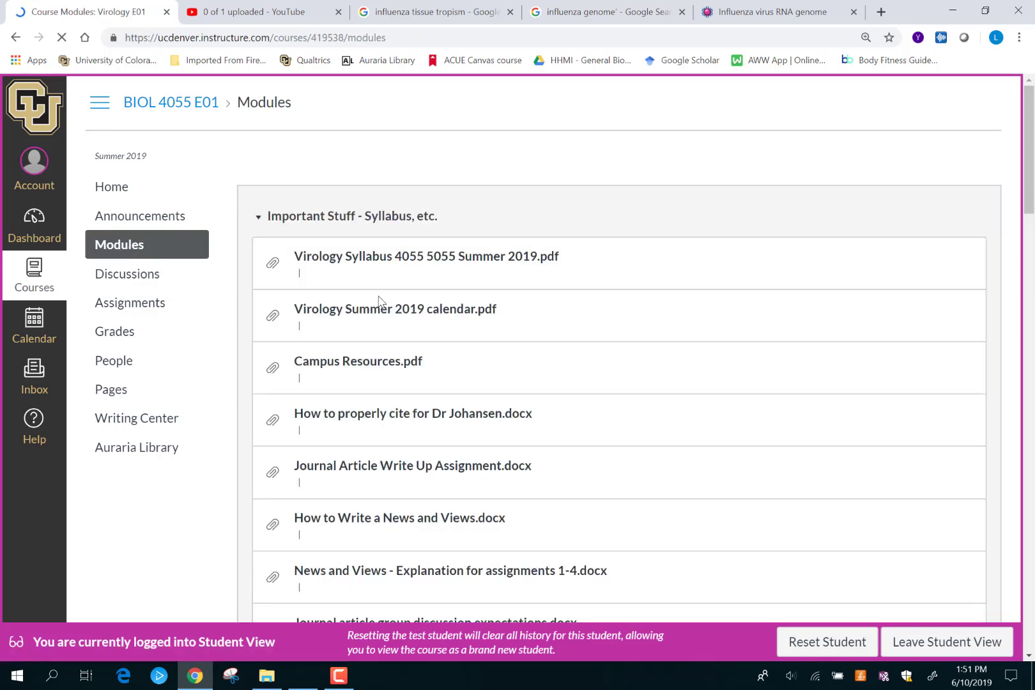
scroll(379, 301, "down", 10)
scroll(339, 406, "up", 2)
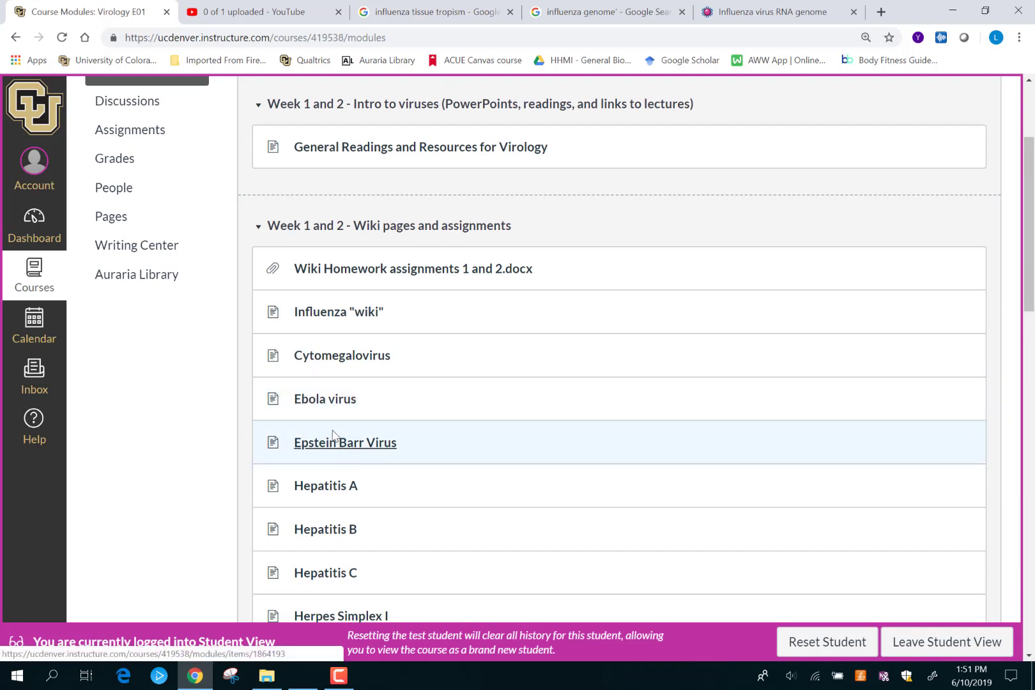
left_click(333, 448)
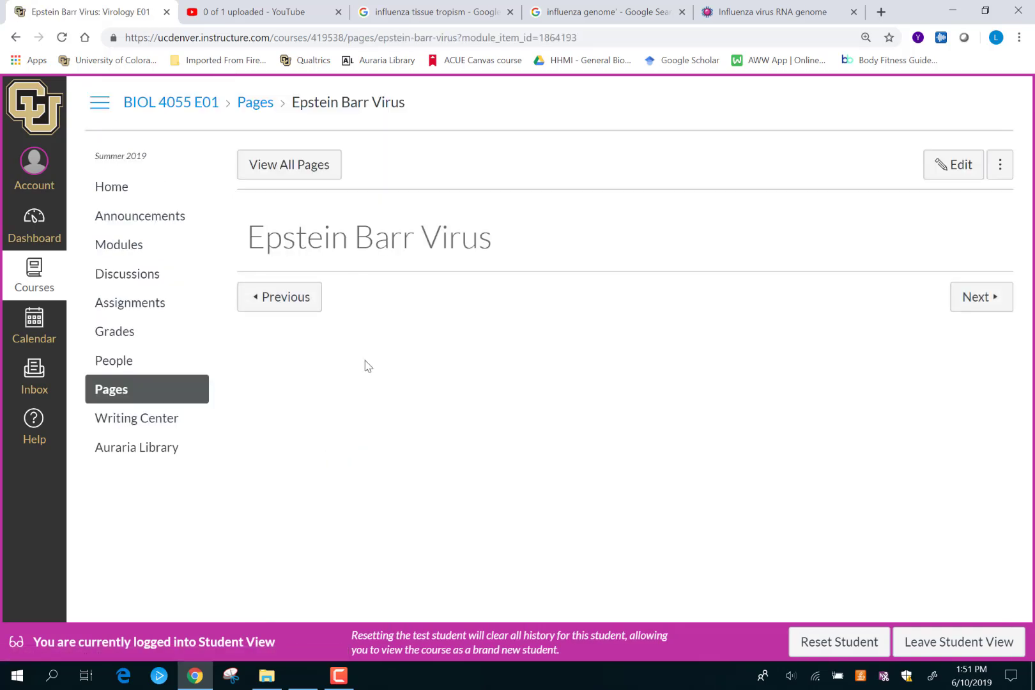
Step: Open the Epstein Barr Virus page for editing and leave the editor without saving changes
left_click(954, 164)
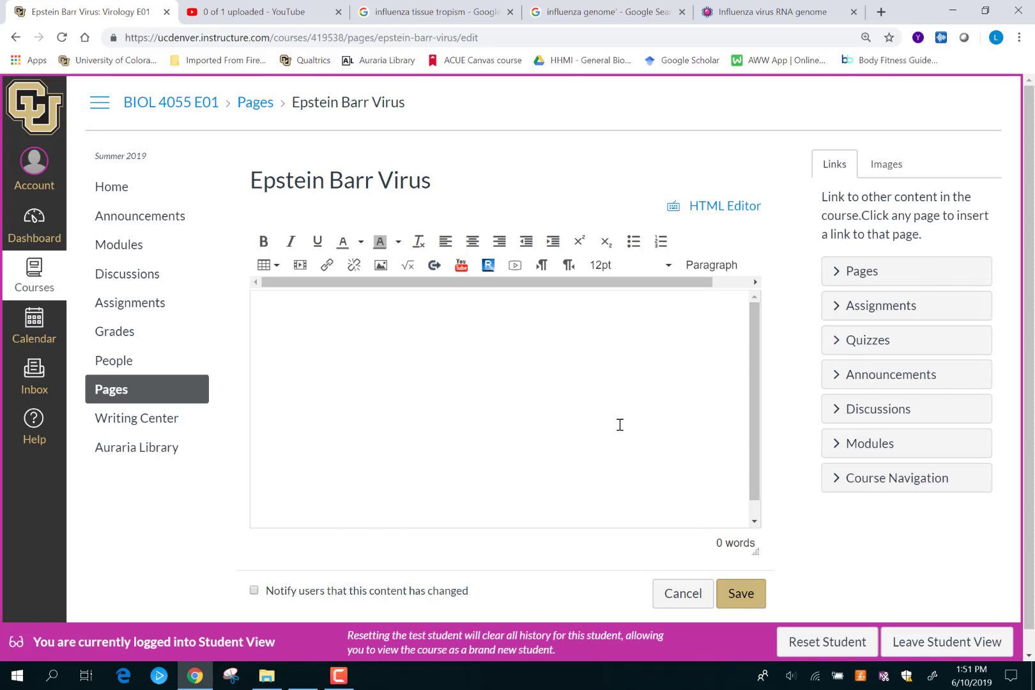
left_click(678, 606)
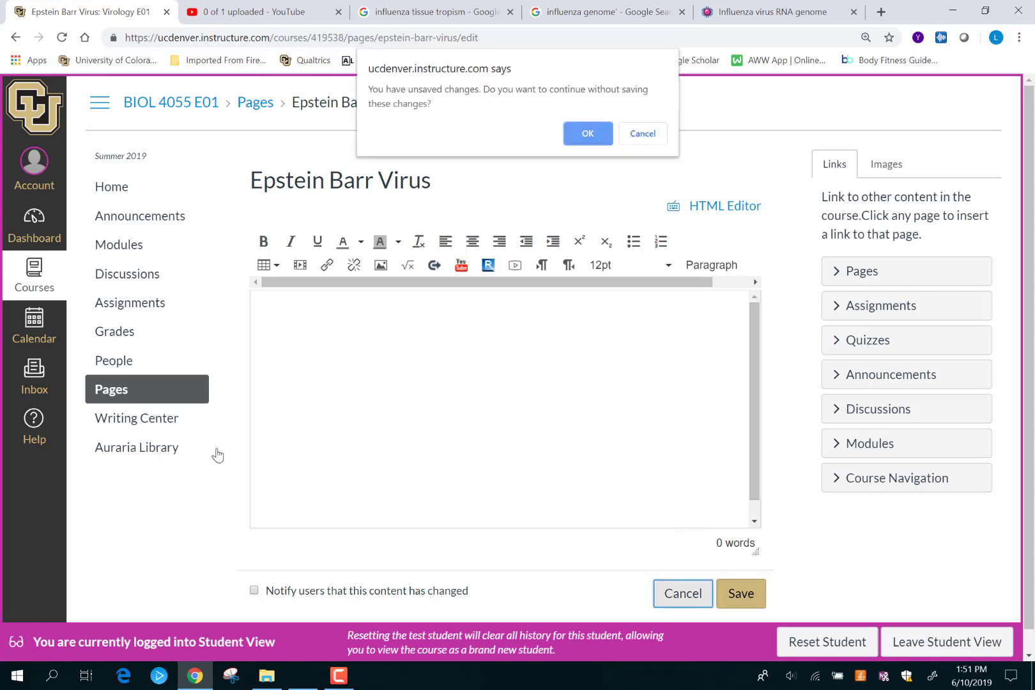
left_click(602, 133)
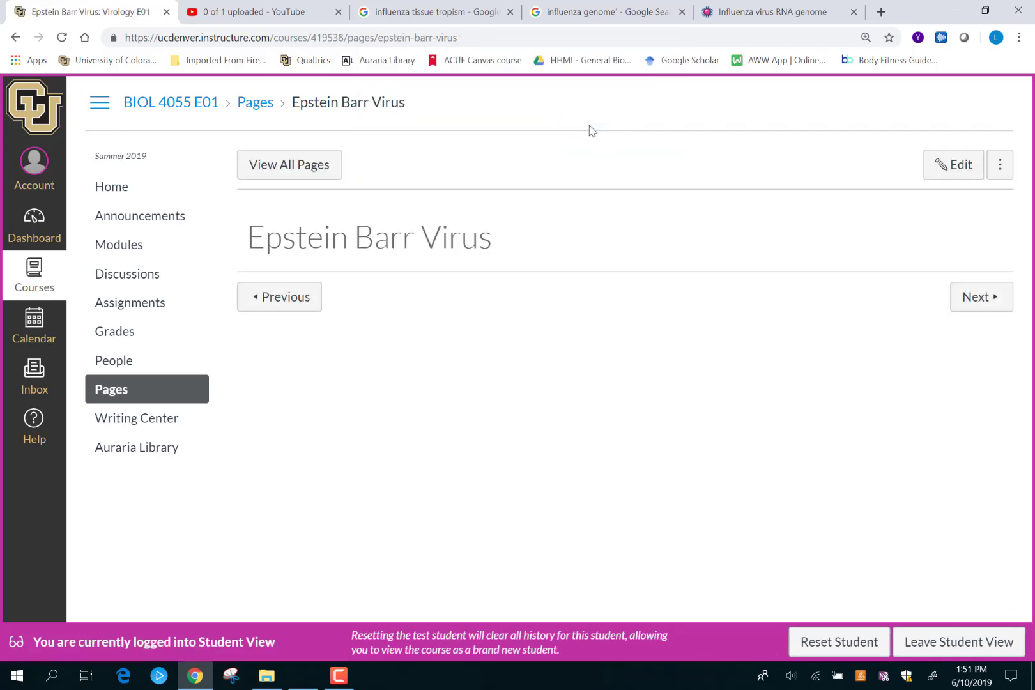
Step: Open "Wiki Homework assignments 1 and 2.docx" from the Week 1 and 2 wiki module
left_click(133, 246)
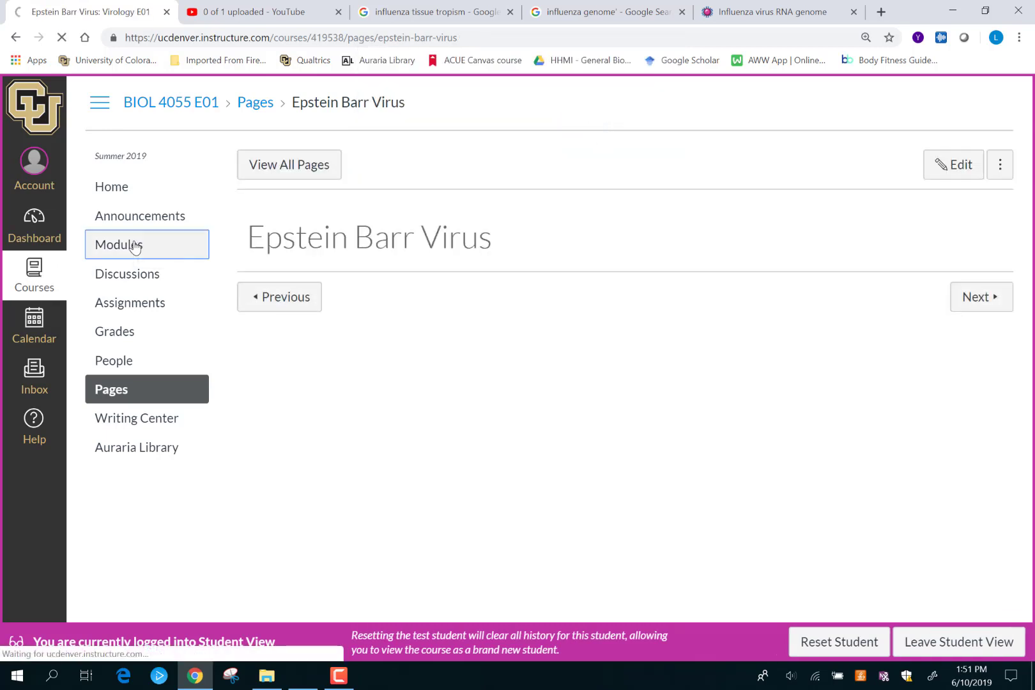
scroll(333, 330, "down", 3)
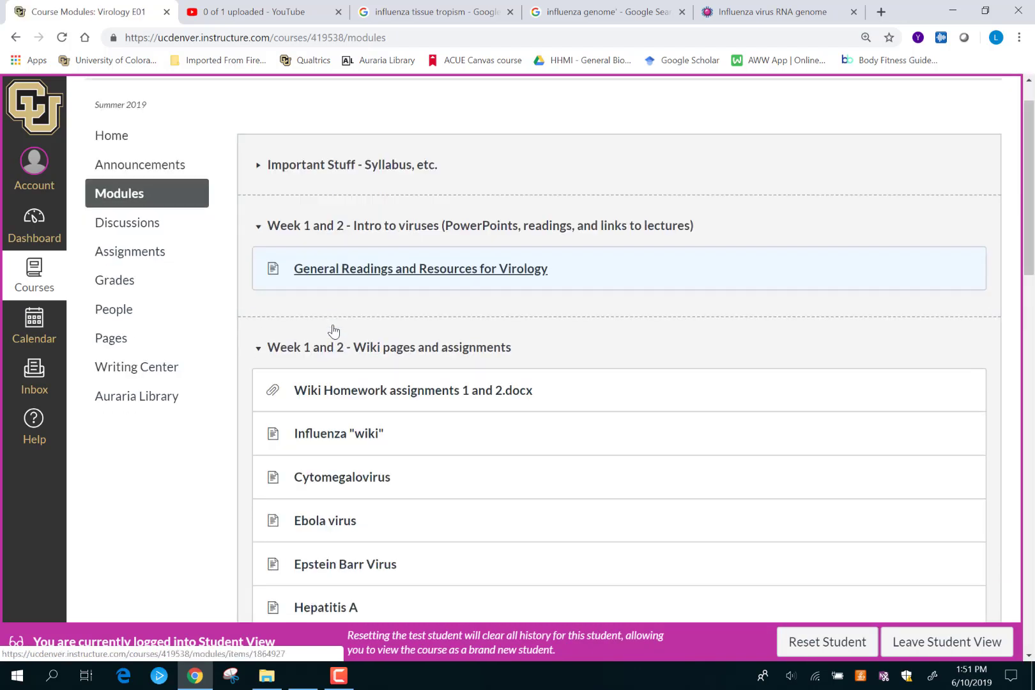
left_click(384, 269)
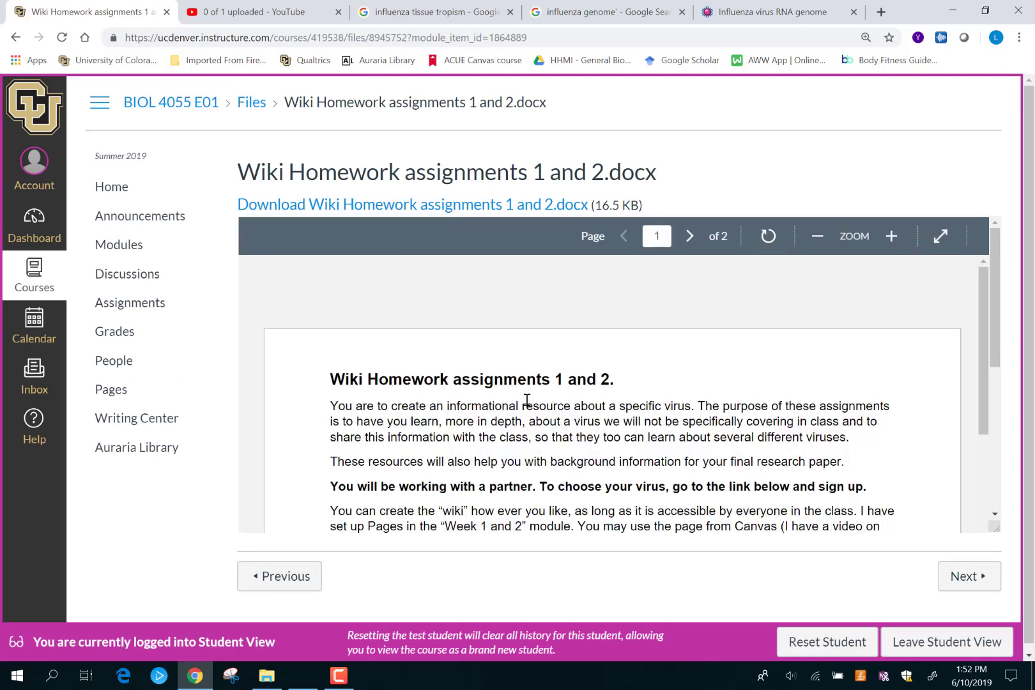
Step: Examine the virus sign-up link and the required content for Wiki Homework #1 and #2 in the document
scroll(526, 400, "down", 2)
scroll(527, 399, "down", 3)
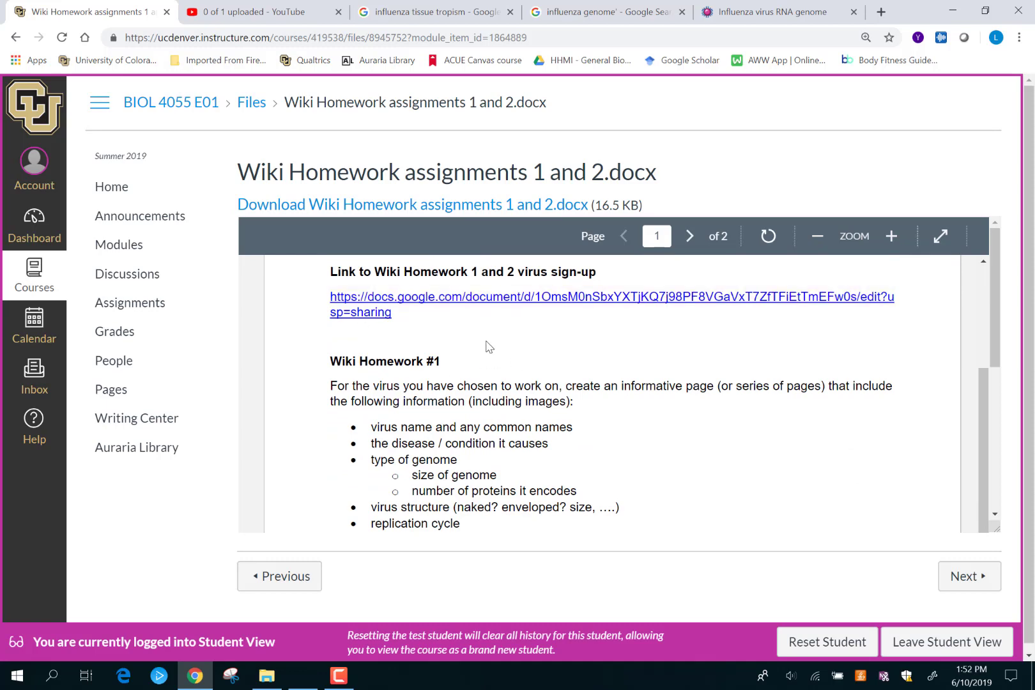
scroll(489, 347, "down", 1)
scroll(594, 387, "down", 1)
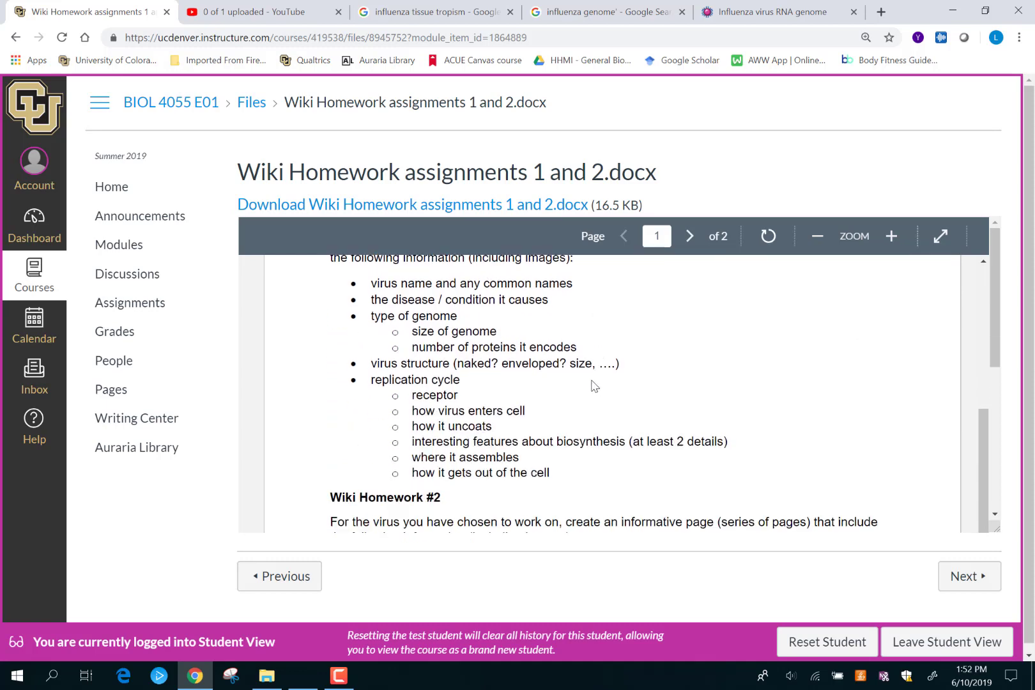
scroll(439, 341, "up", 1)
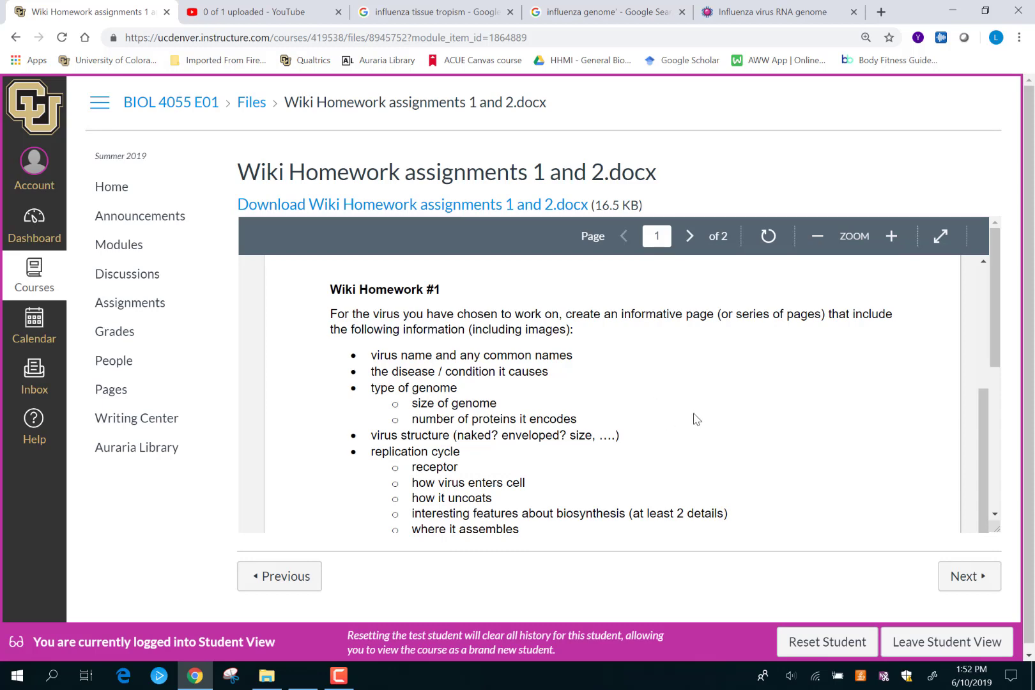
scroll(694, 412, "down", 3)
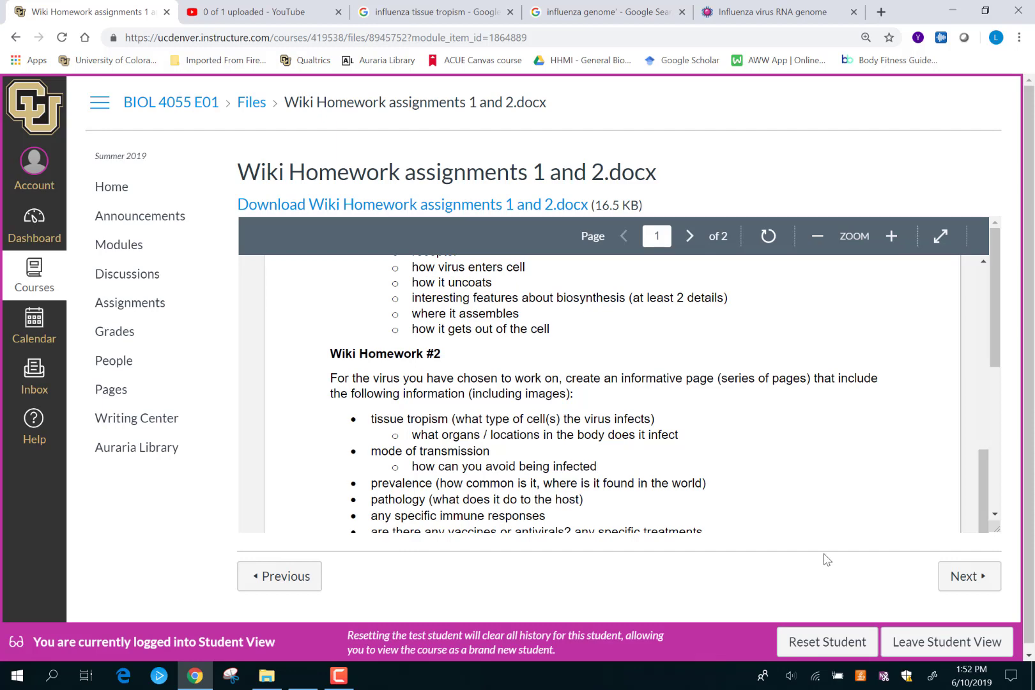
left_click(339, 676)
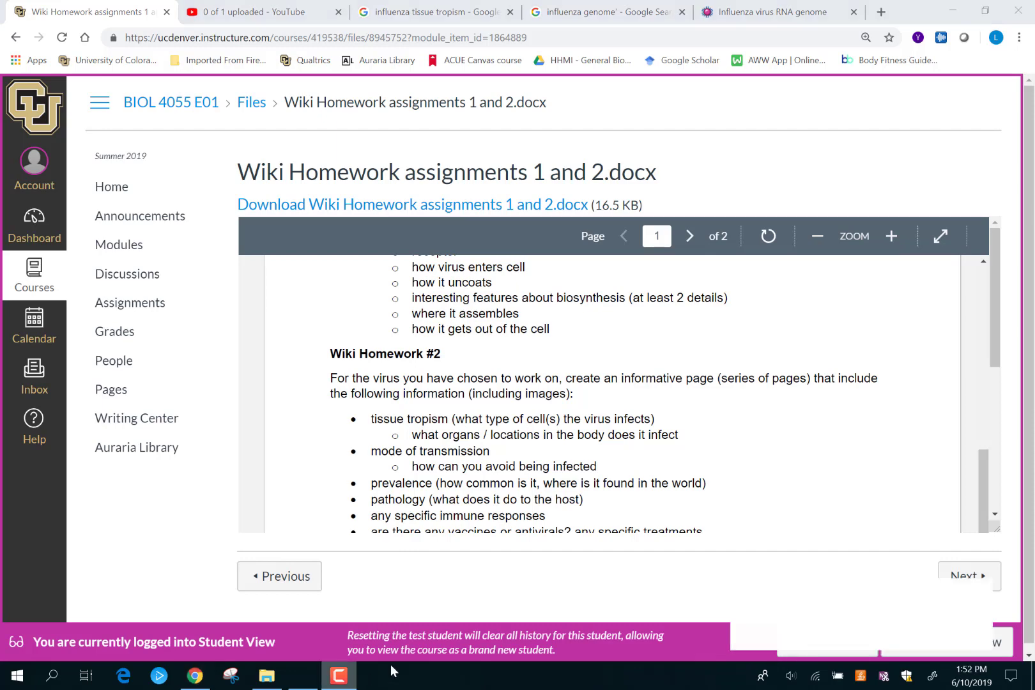